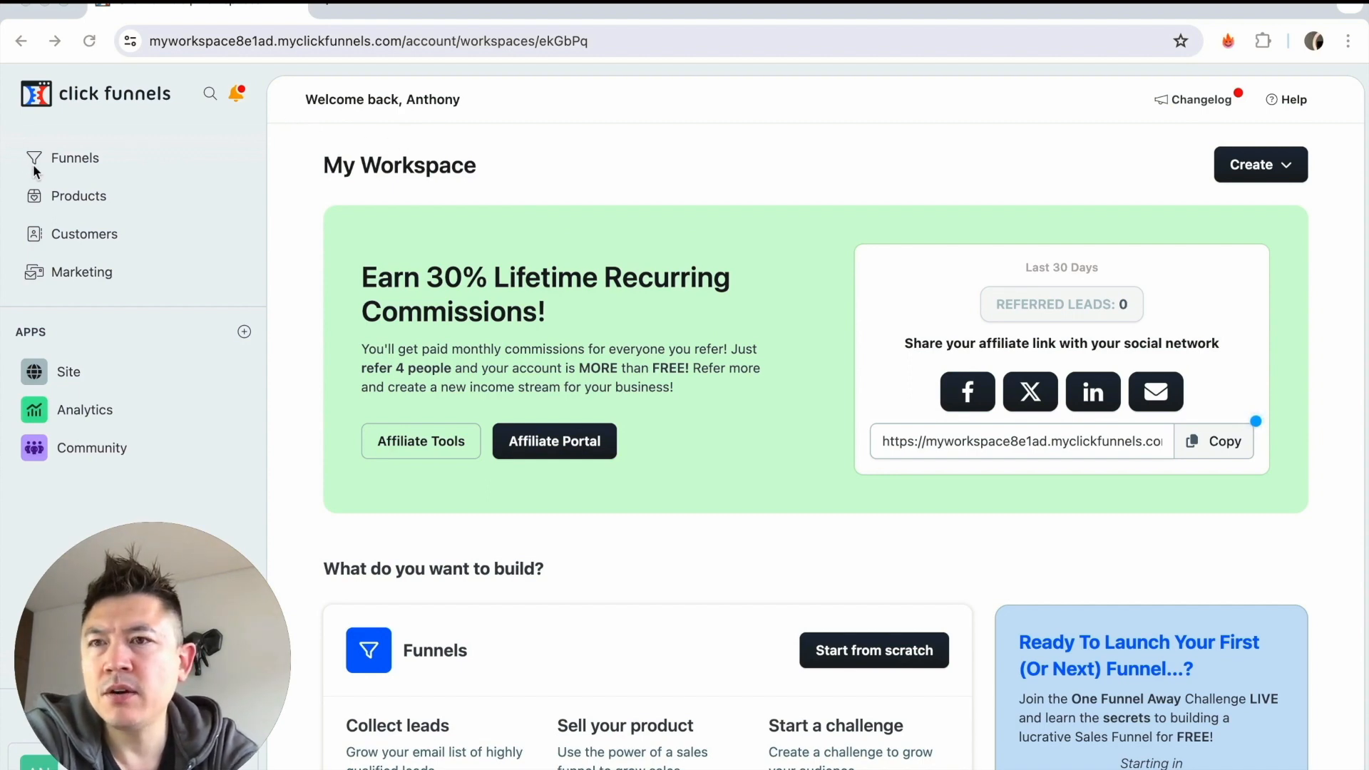
Start creating a new funnel and choose the Lead "Squeeze" Funnel type.
left_click(118, 159)
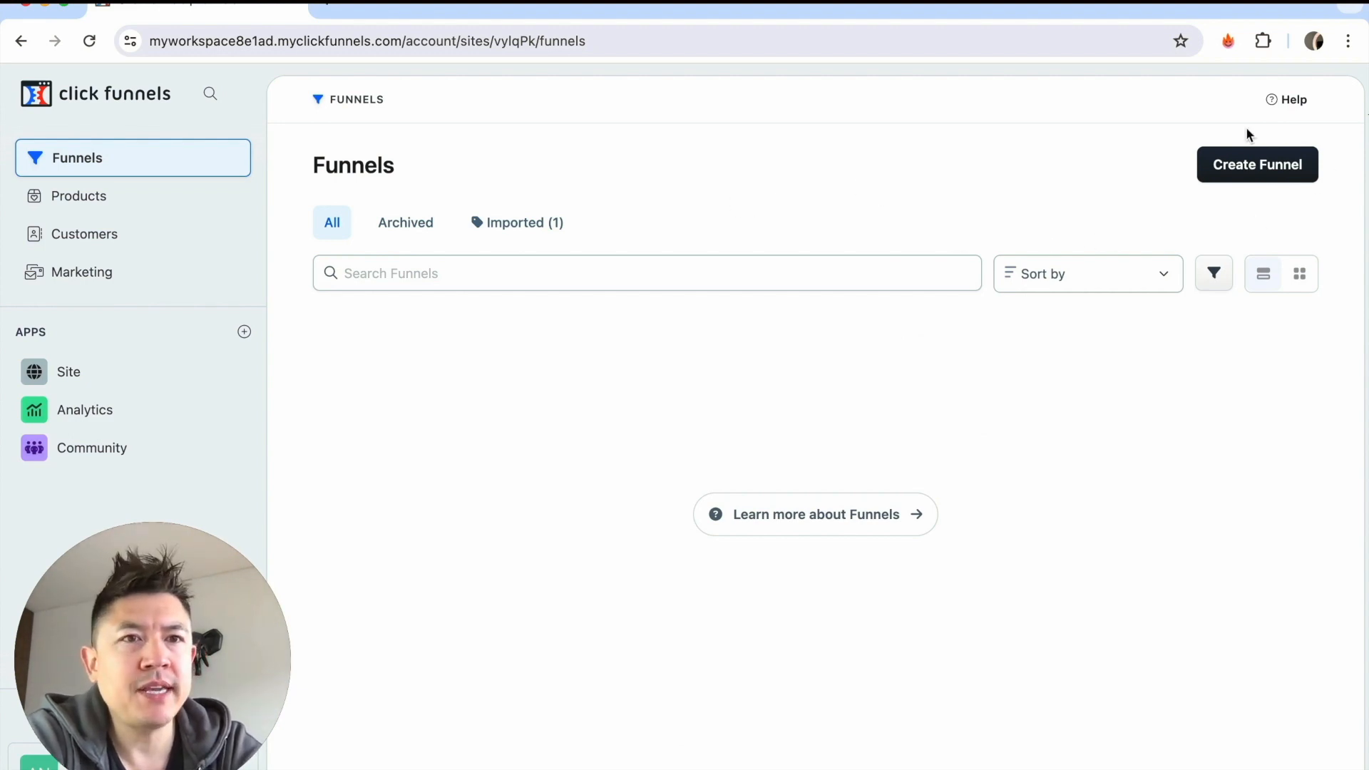
left_click(1268, 178)
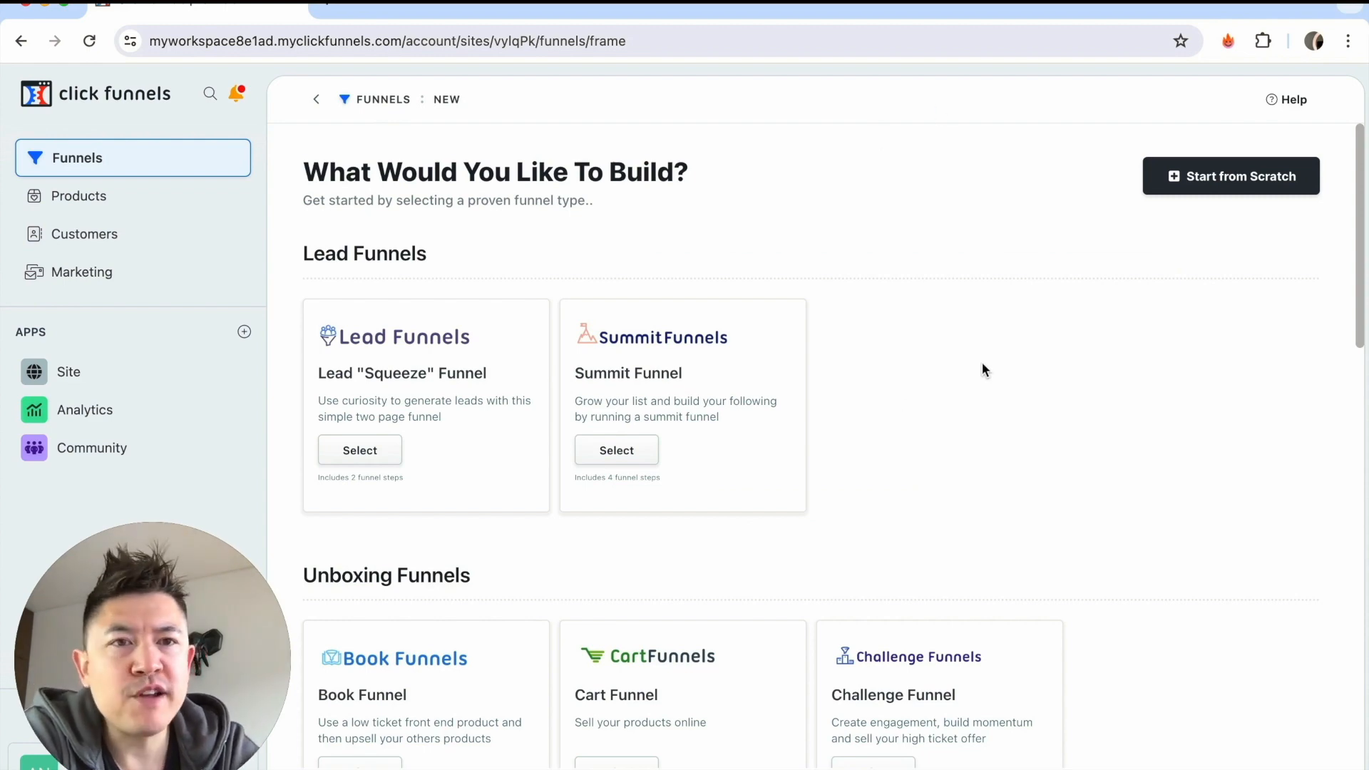
scroll(897, 431, "down", 9)
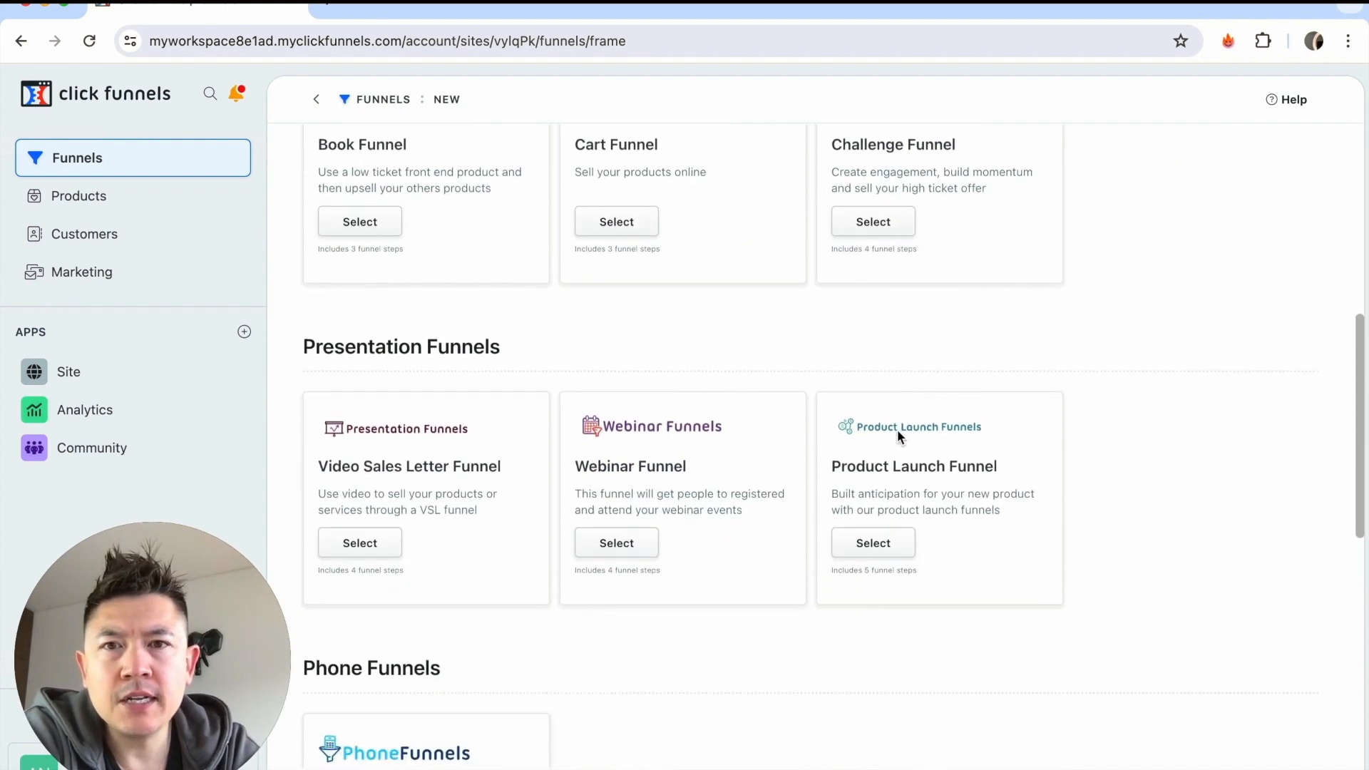
scroll(898, 437, "down", 6)
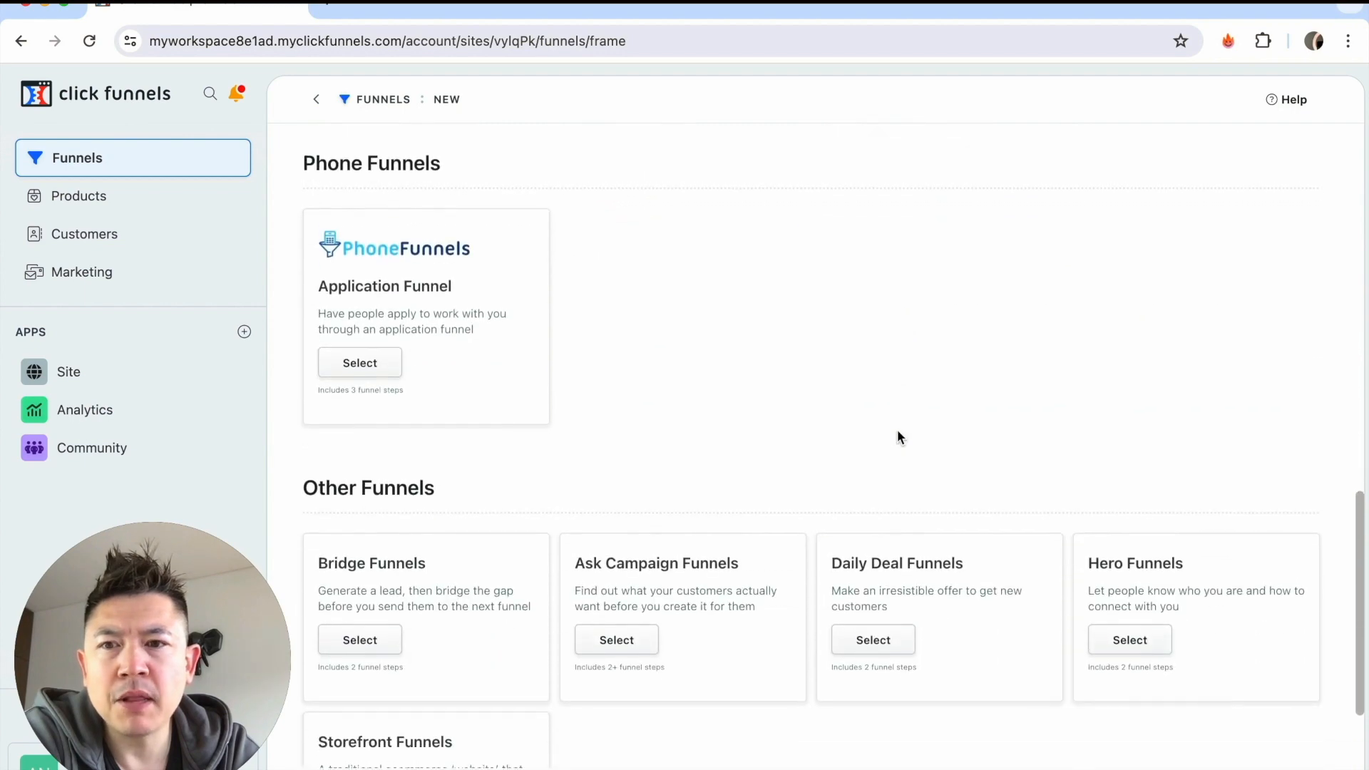
scroll(897, 432, "up", 15)
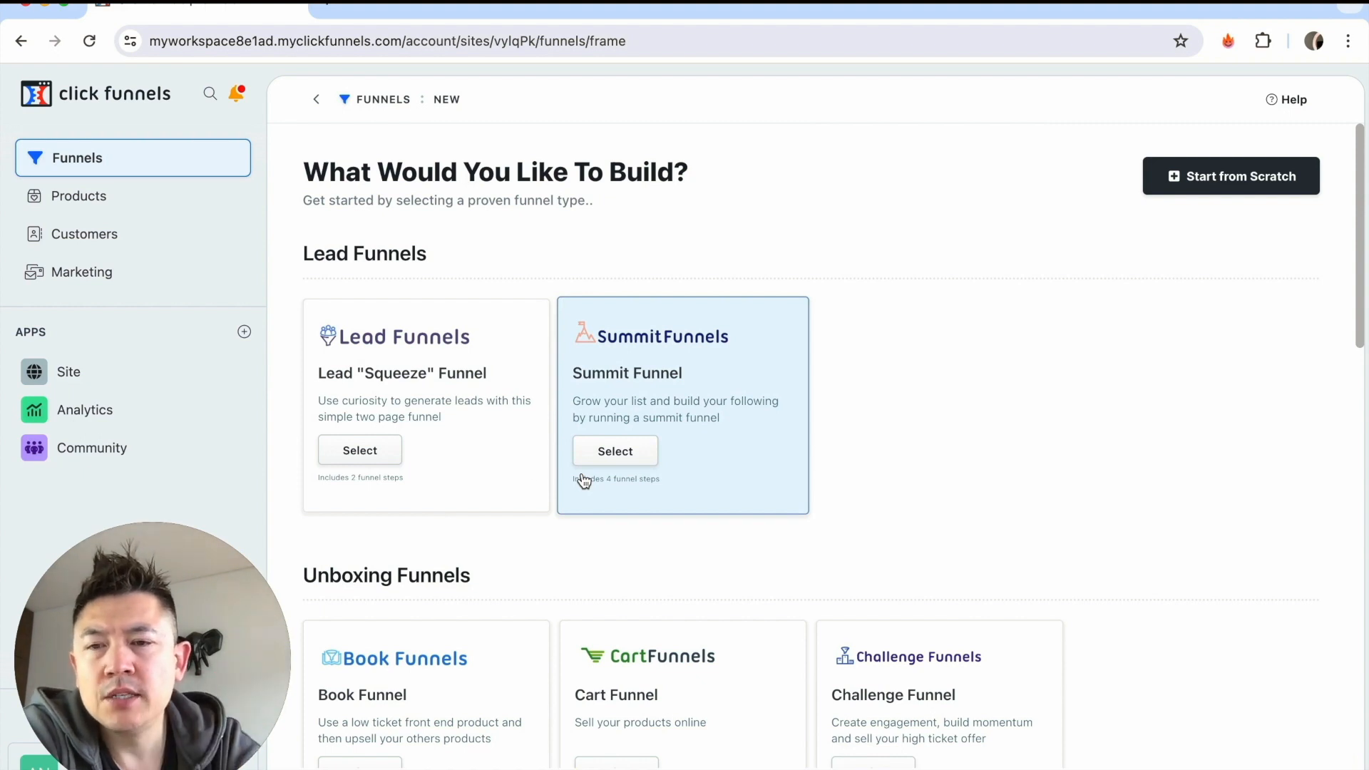
left_click(376, 459)
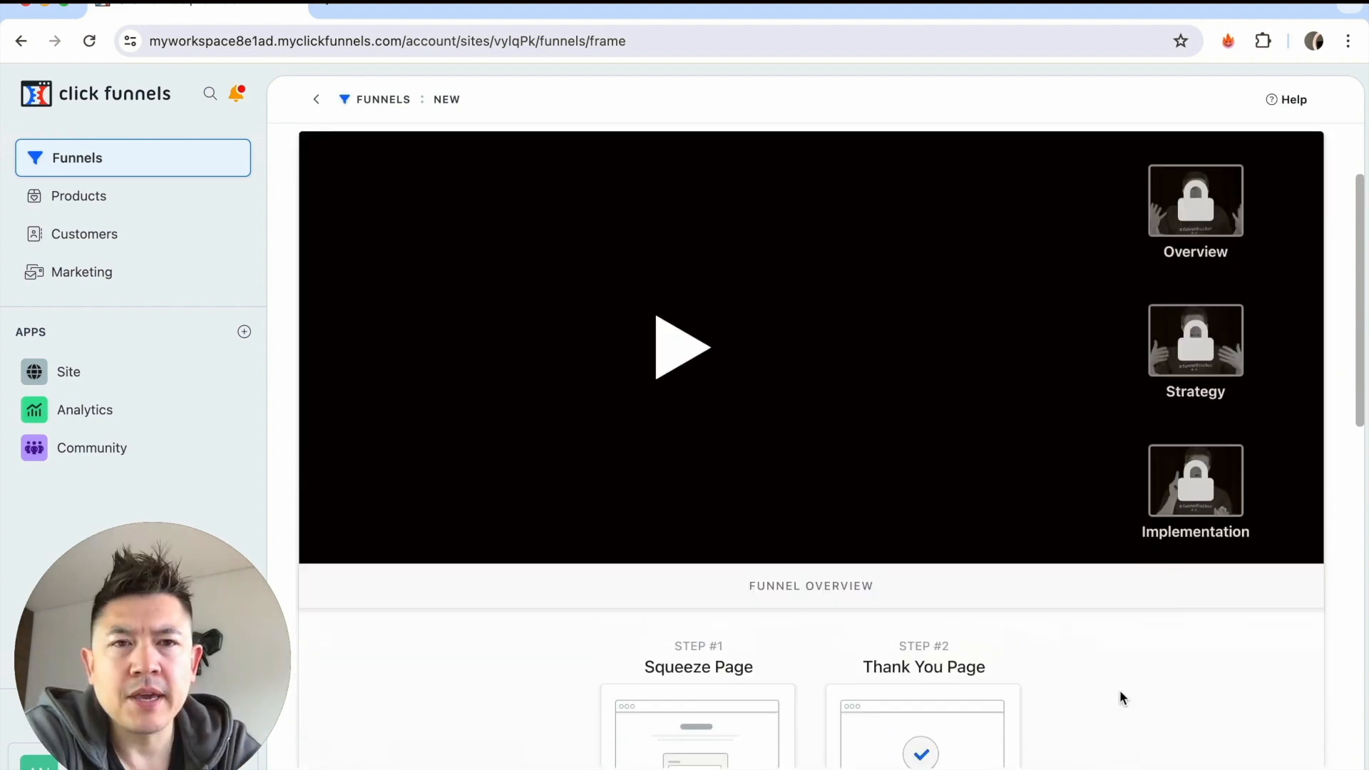
Install the orange Lead Squeeze Funnel template, the first one offered, and open the new funnel for customizing.
scroll(1120, 691, "up", 1)
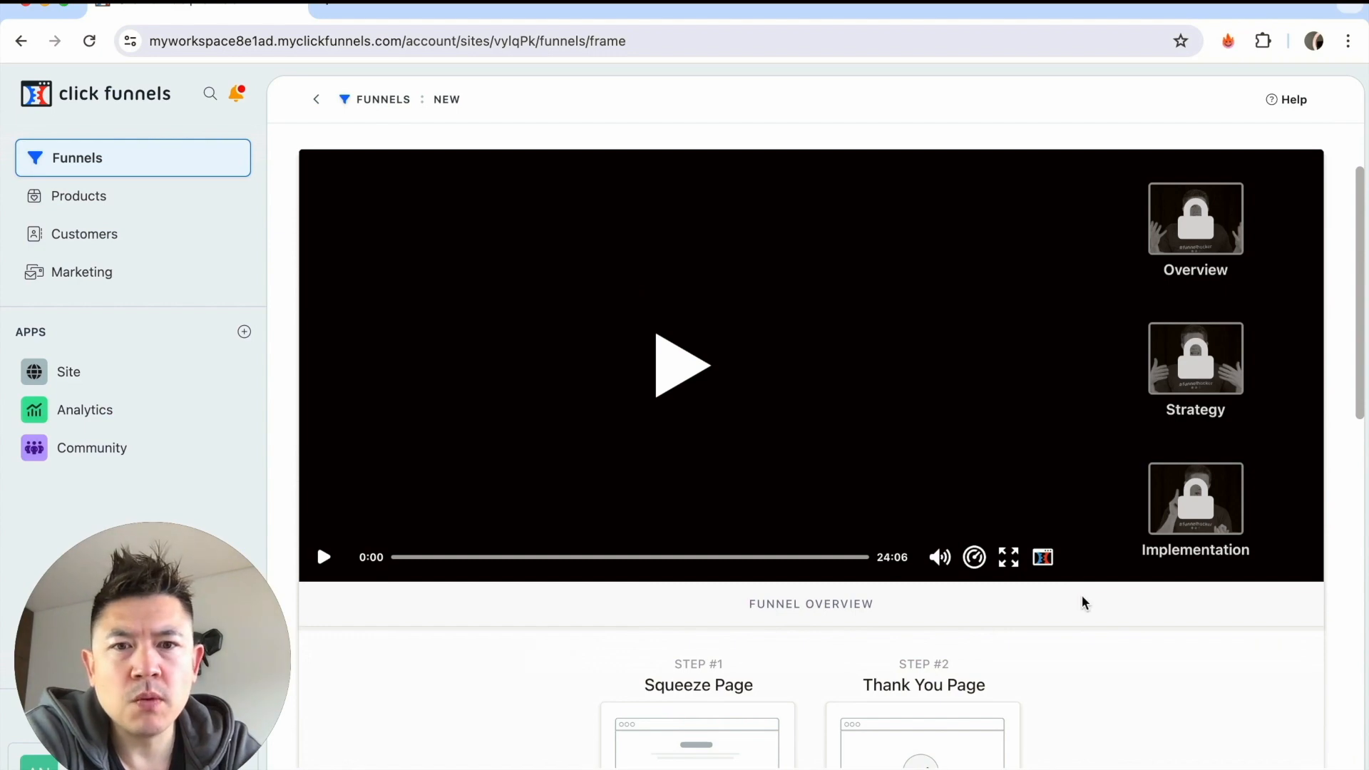
scroll(1081, 602, "down", 6)
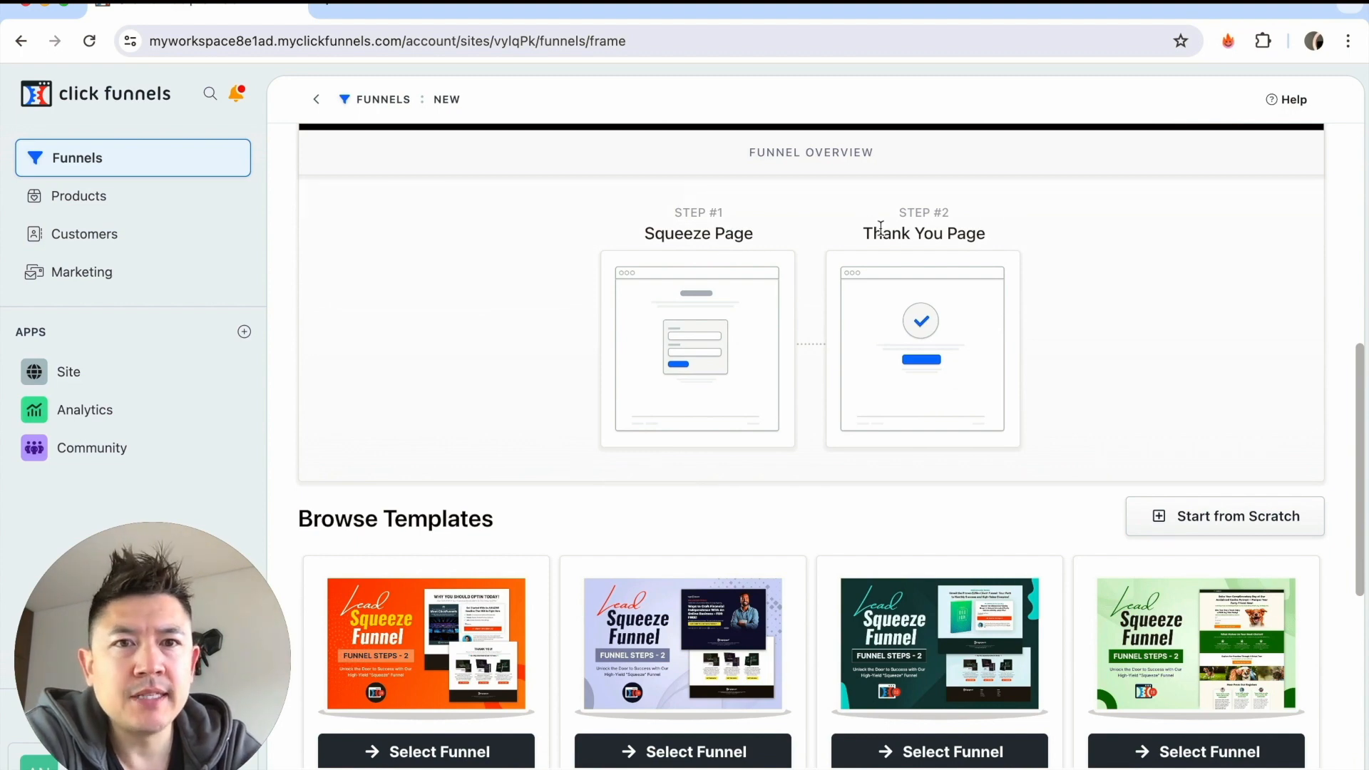
scroll(1065, 272, "down", 4)
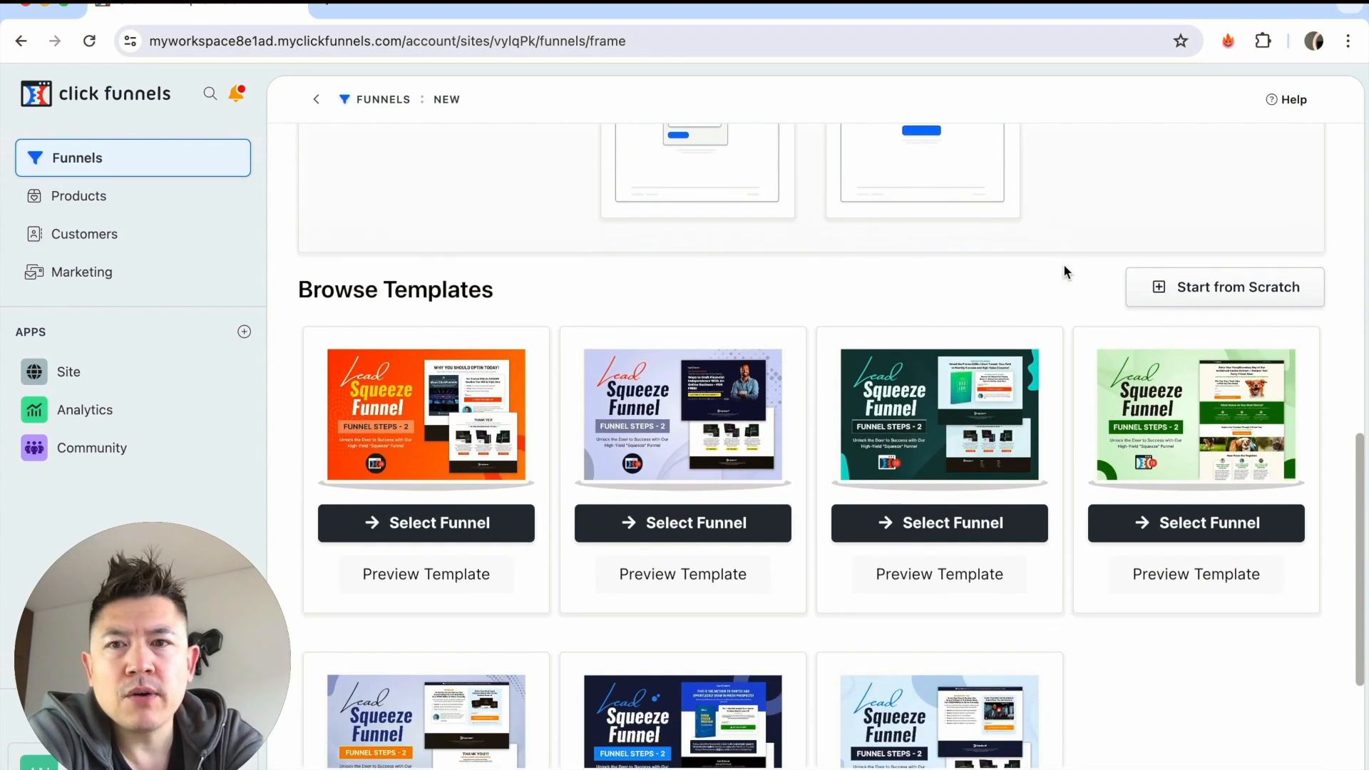
scroll(1065, 272, "down", 1)
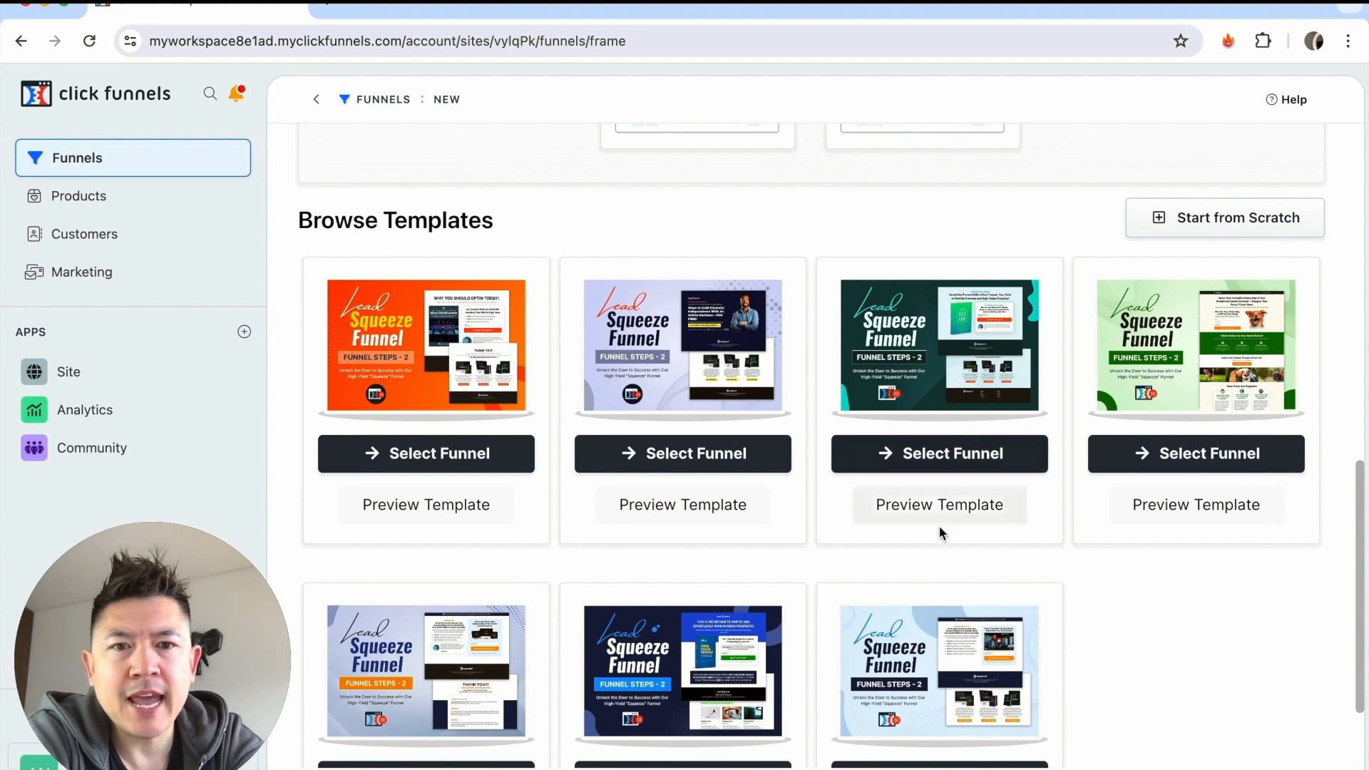
scroll(1055, 611, "up", 4)
scroll(1055, 611, "down", 6)
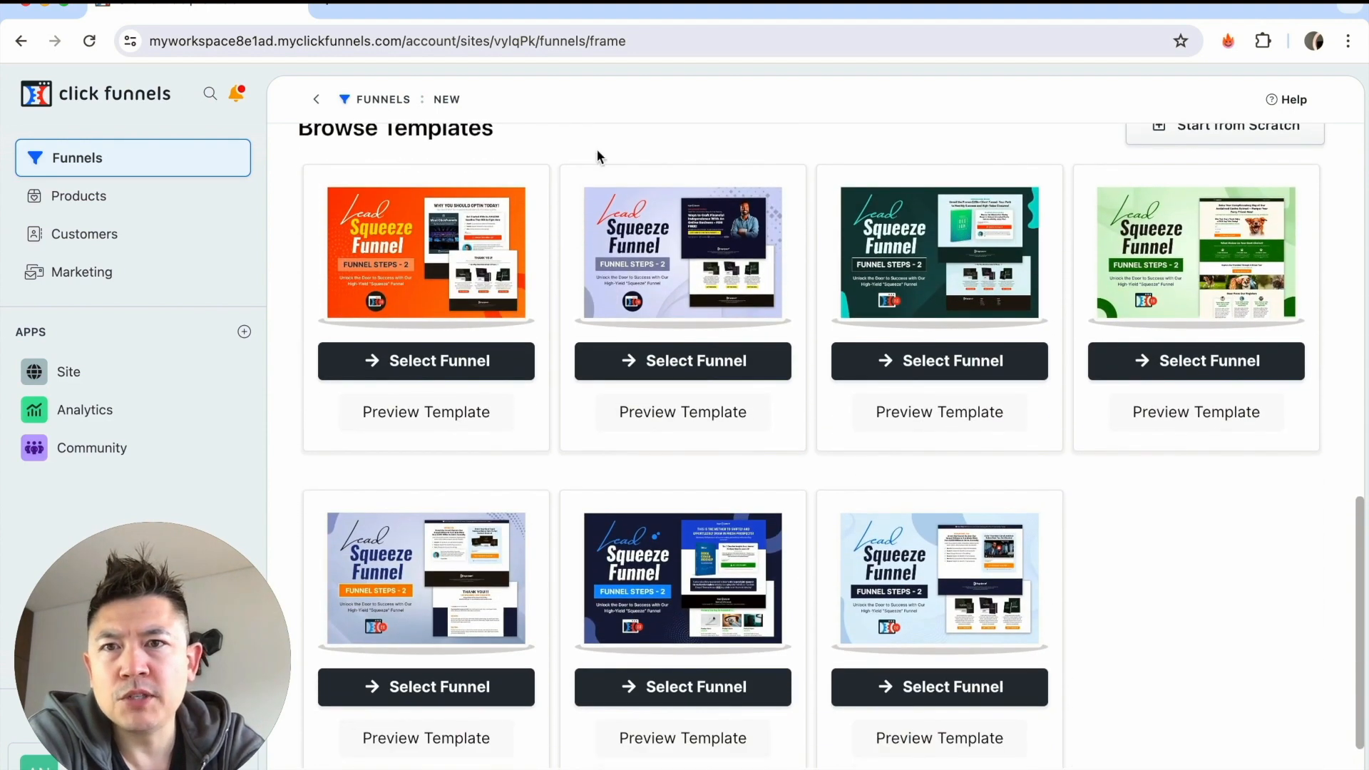
scroll(1146, 304, "up", 3)
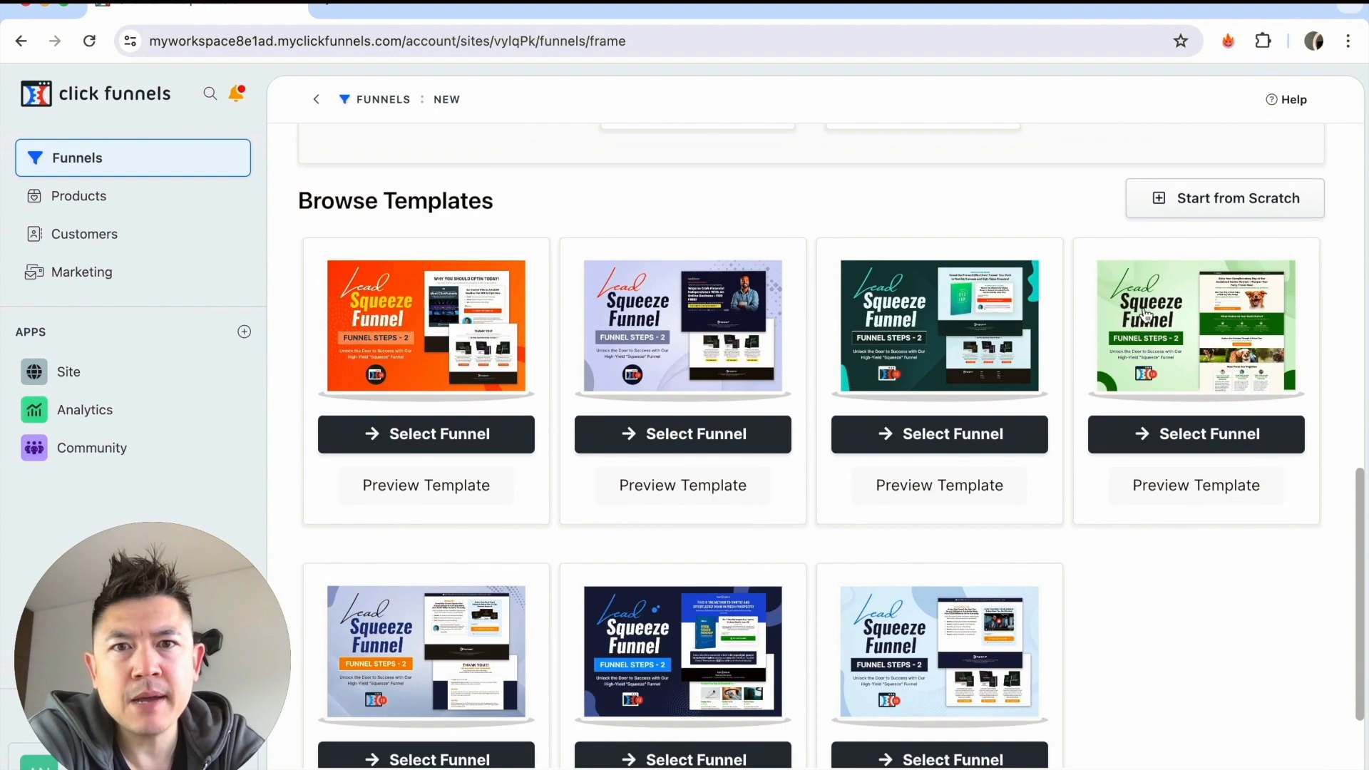
scroll(1308, 544, "down", 1)
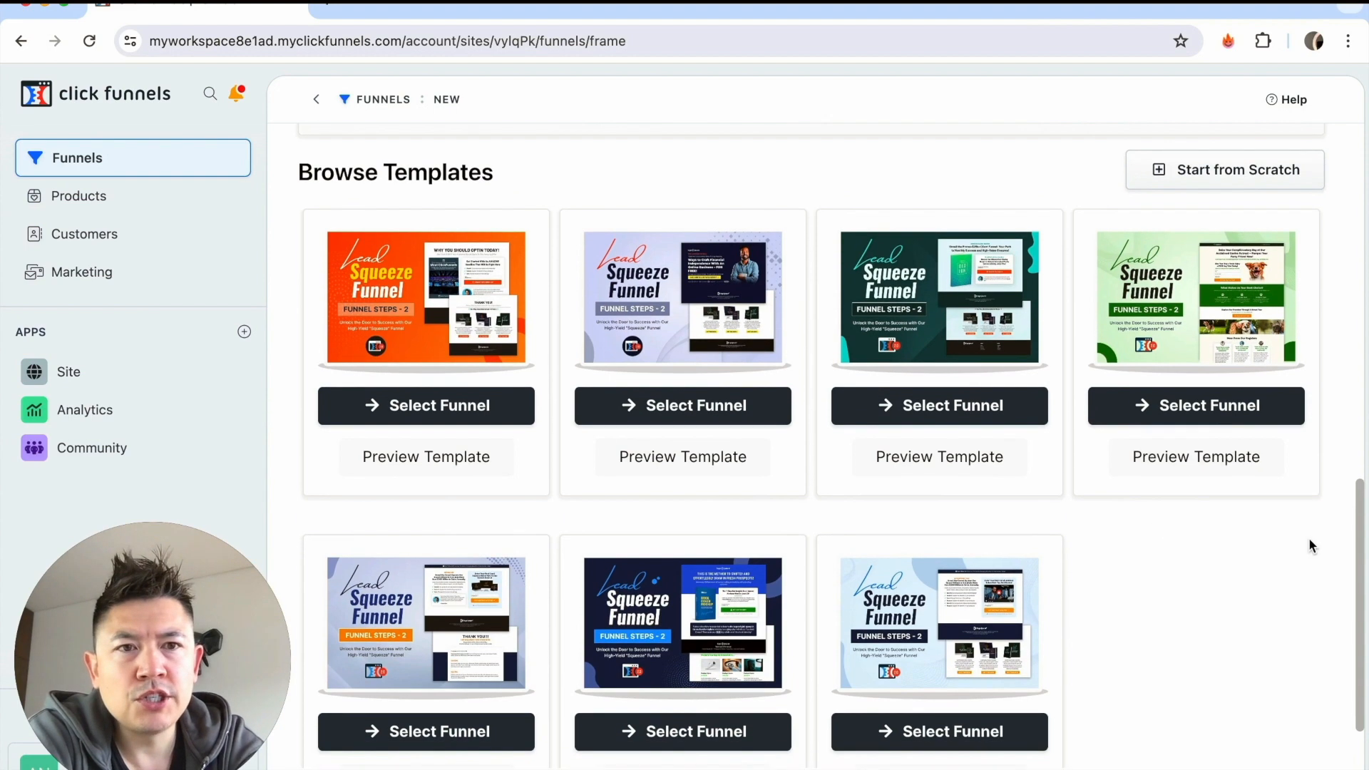
scroll(1243, 582, "down", 1)
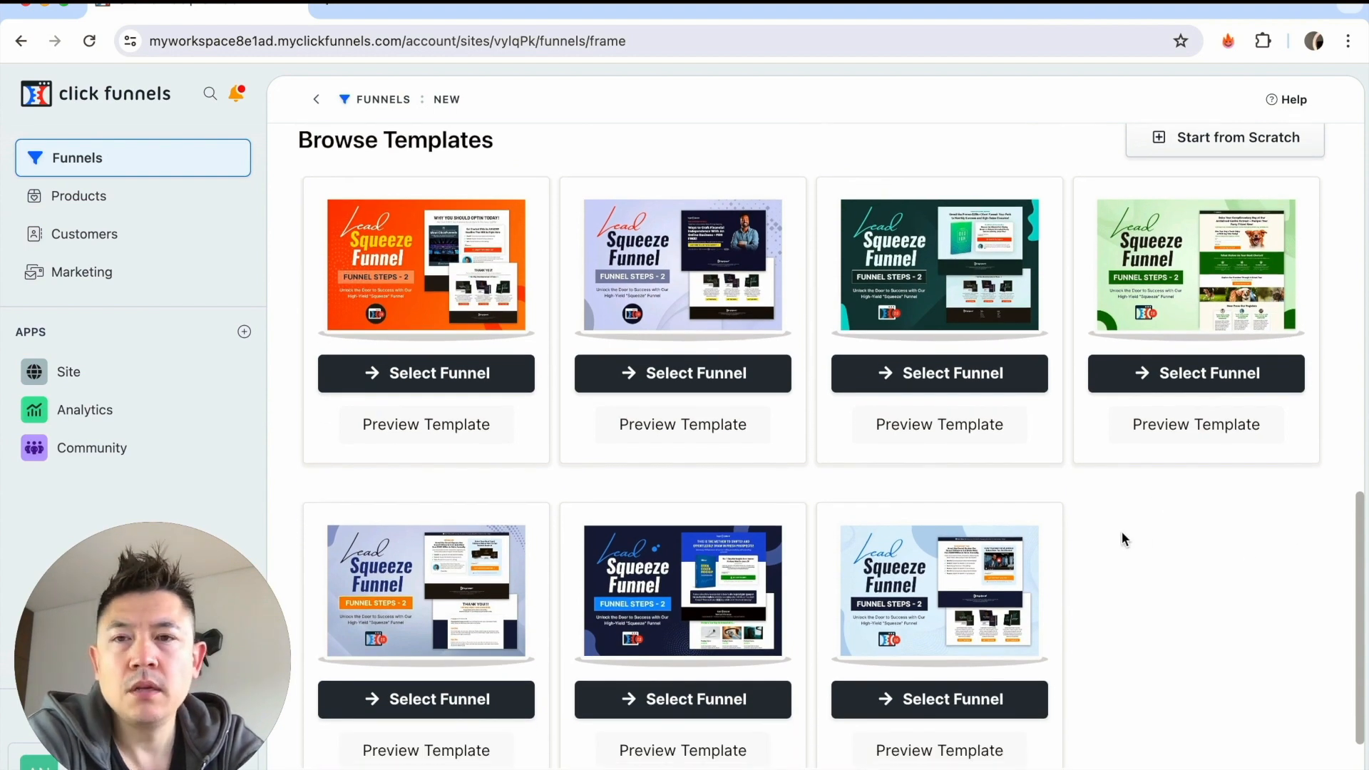
scroll(1121, 533, "down", 1)
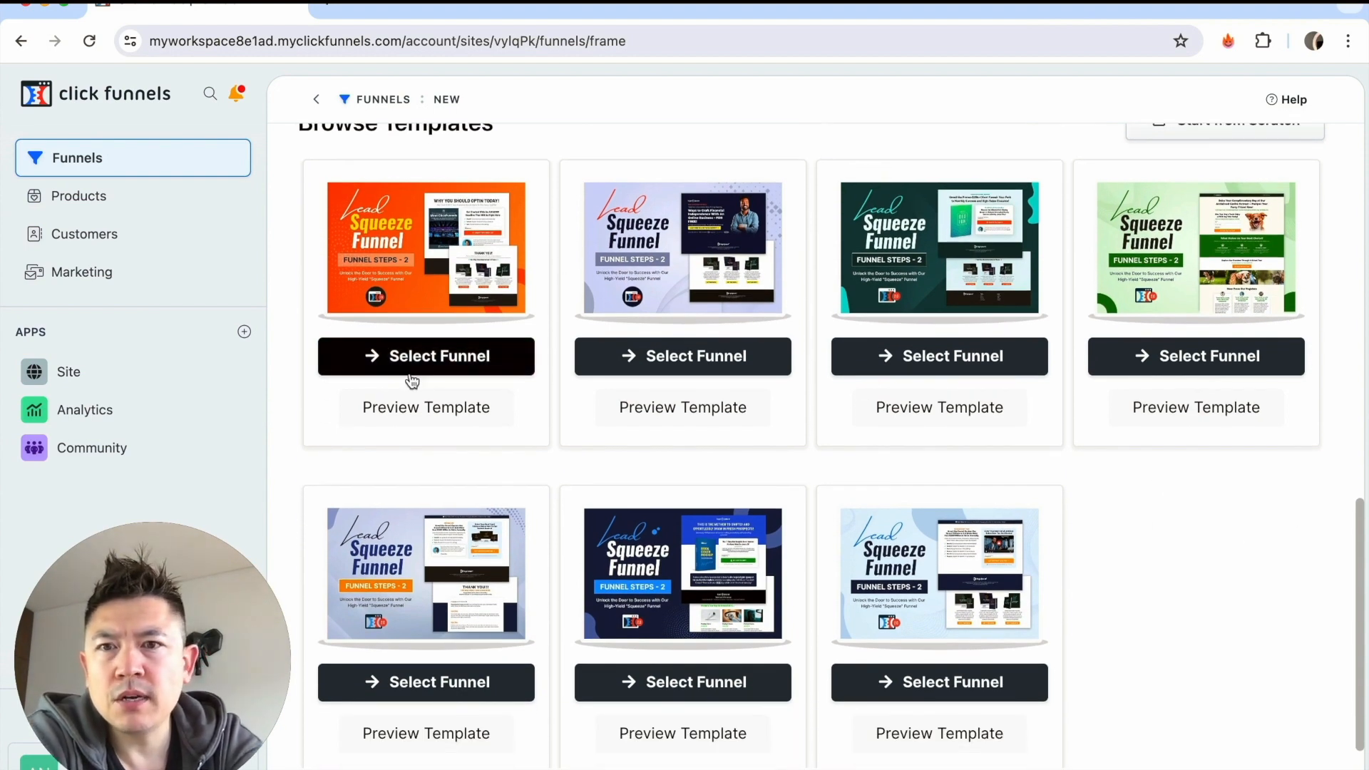
left_click(477, 359)
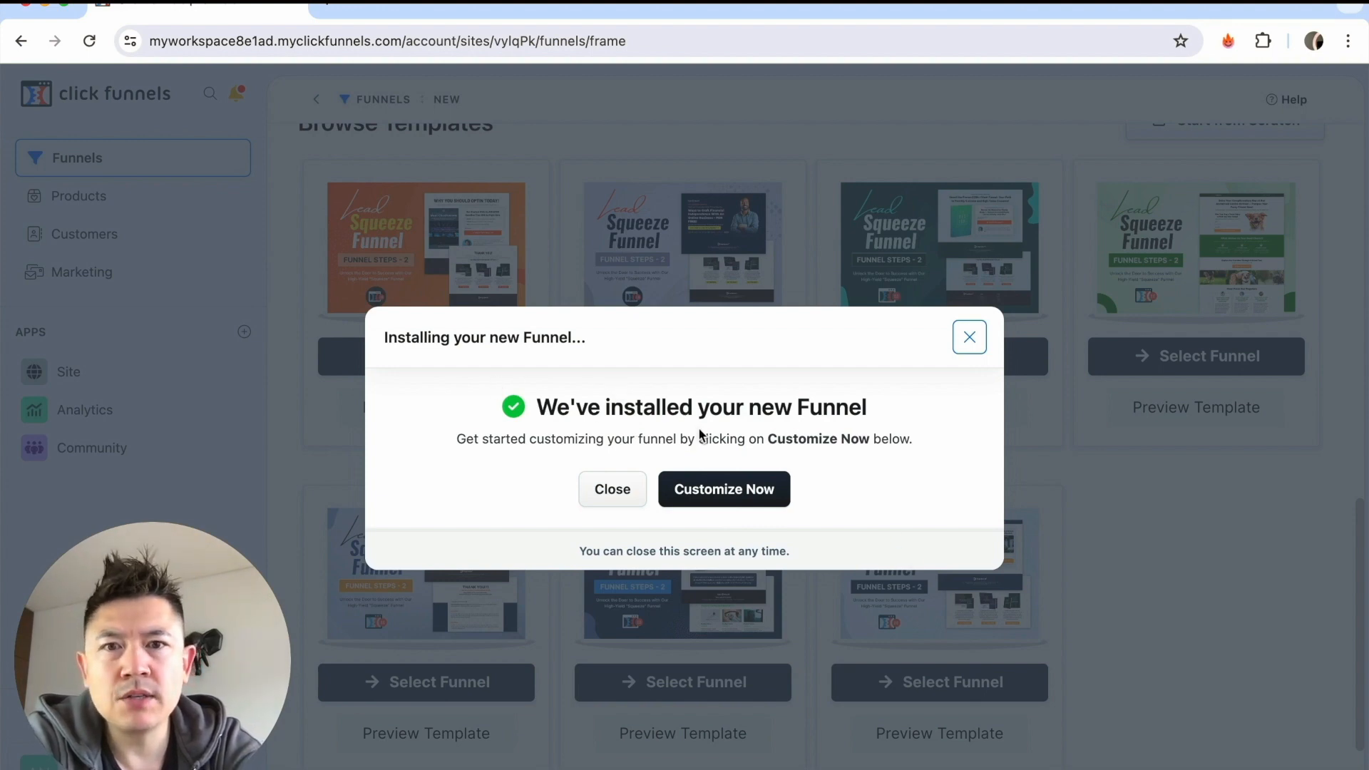
left_click(710, 489)
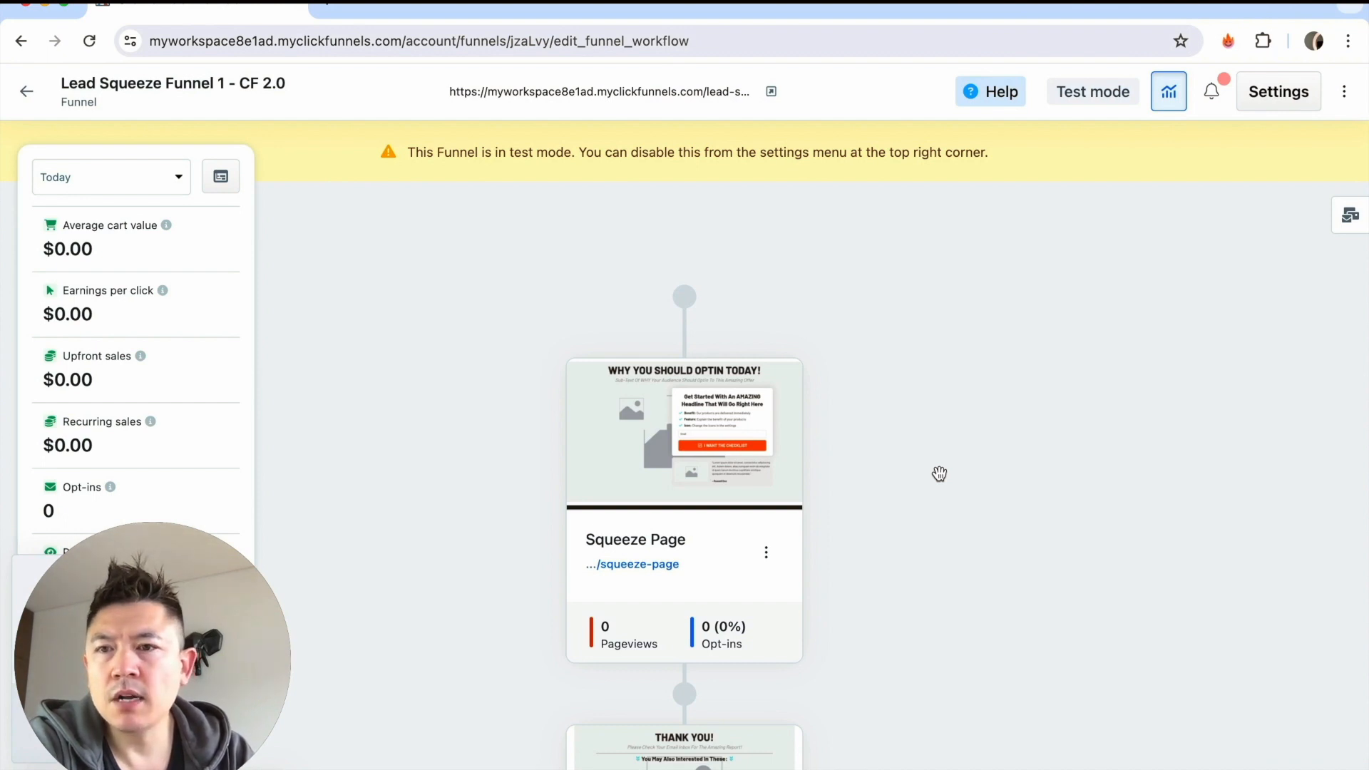
Open the funnel's Squeeze Page for editing and check its mobile layout before returning to the desktop layout.
scroll(939, 474, "down", 5)
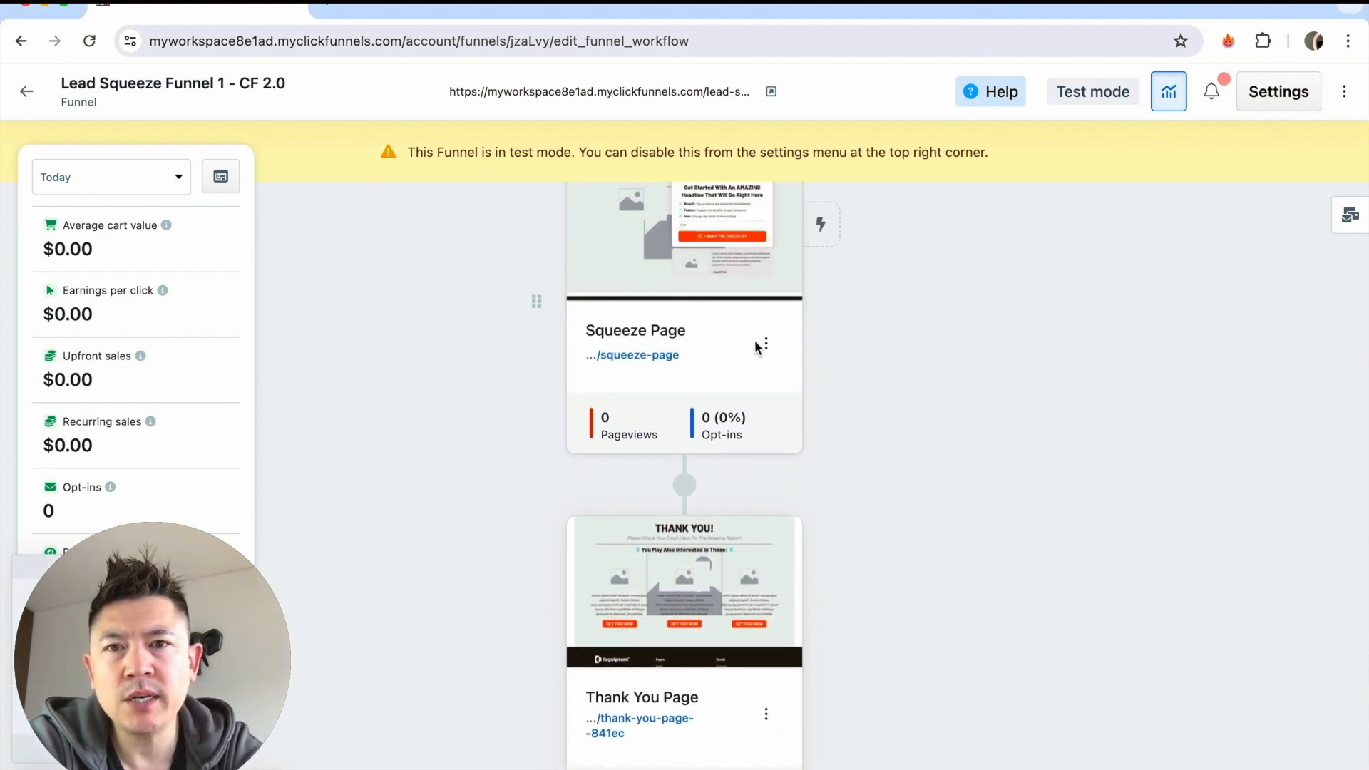
scroll(746, 339, "down", 3)
scroll(848, 496, "up", 5)
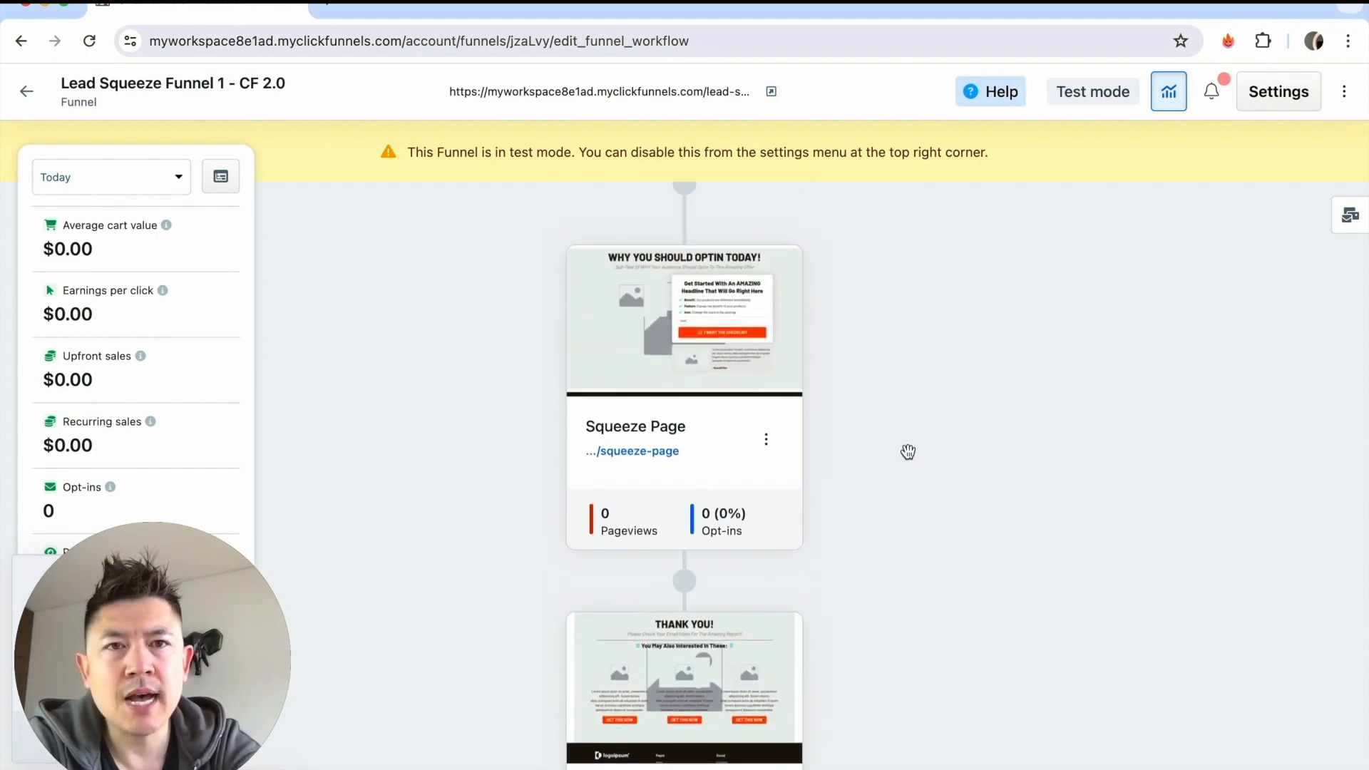
scroll(911, 418, "down", 1)
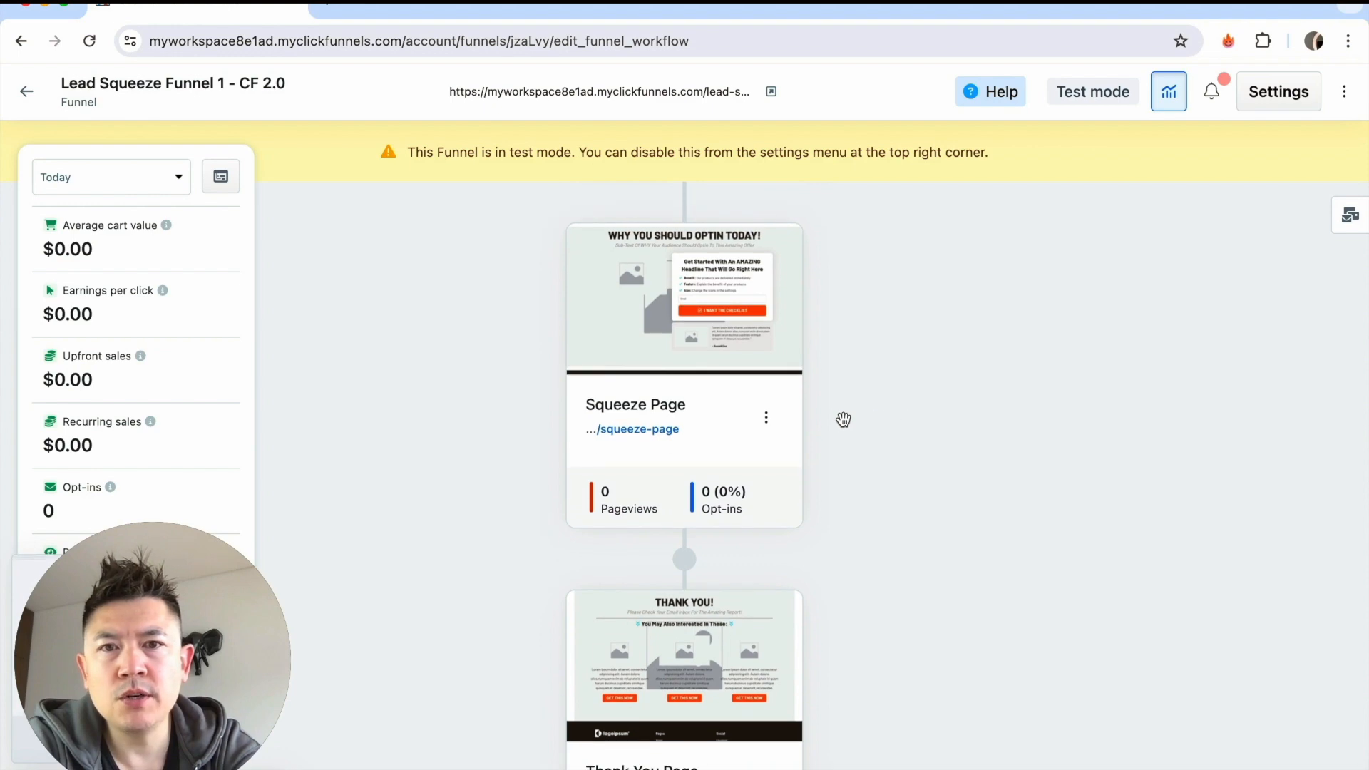
mouse_move(819, 297)
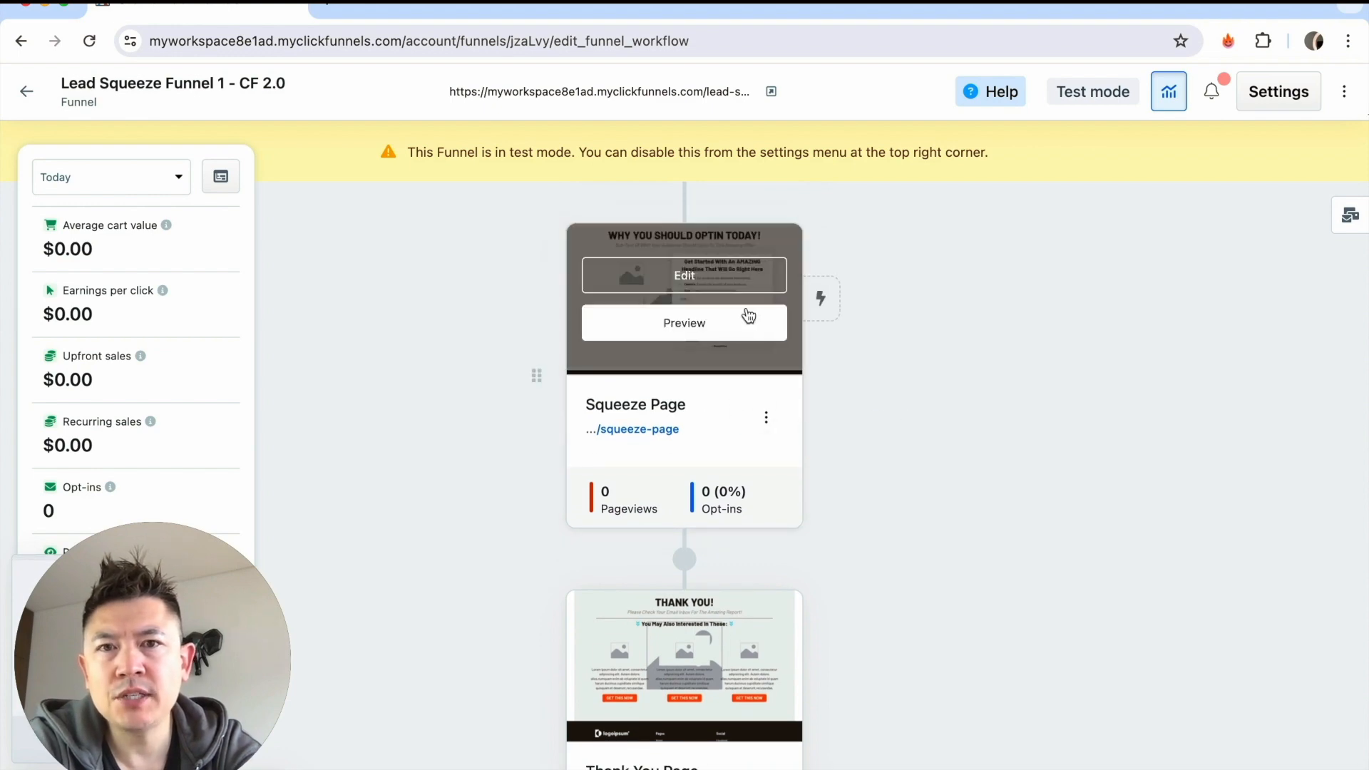
left_click(687, 278)
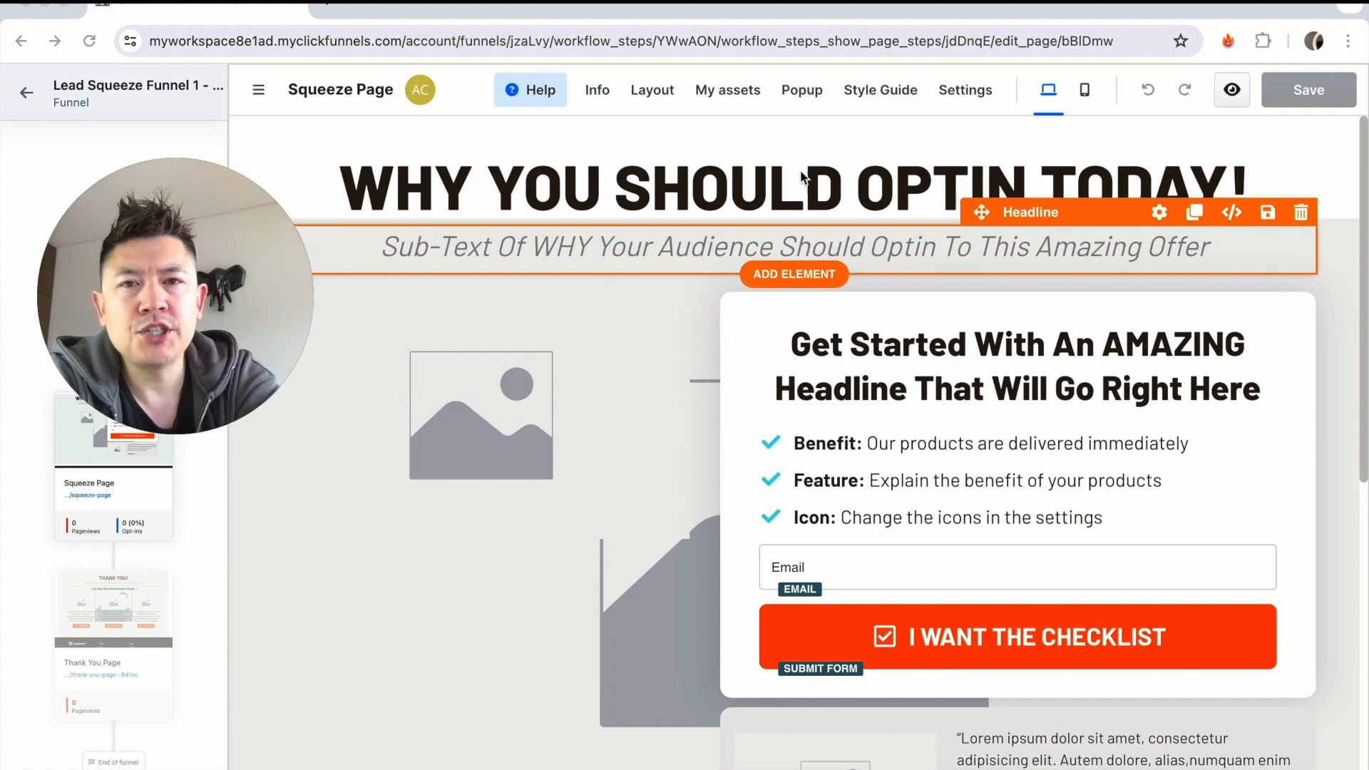
left_click(1086, 95)
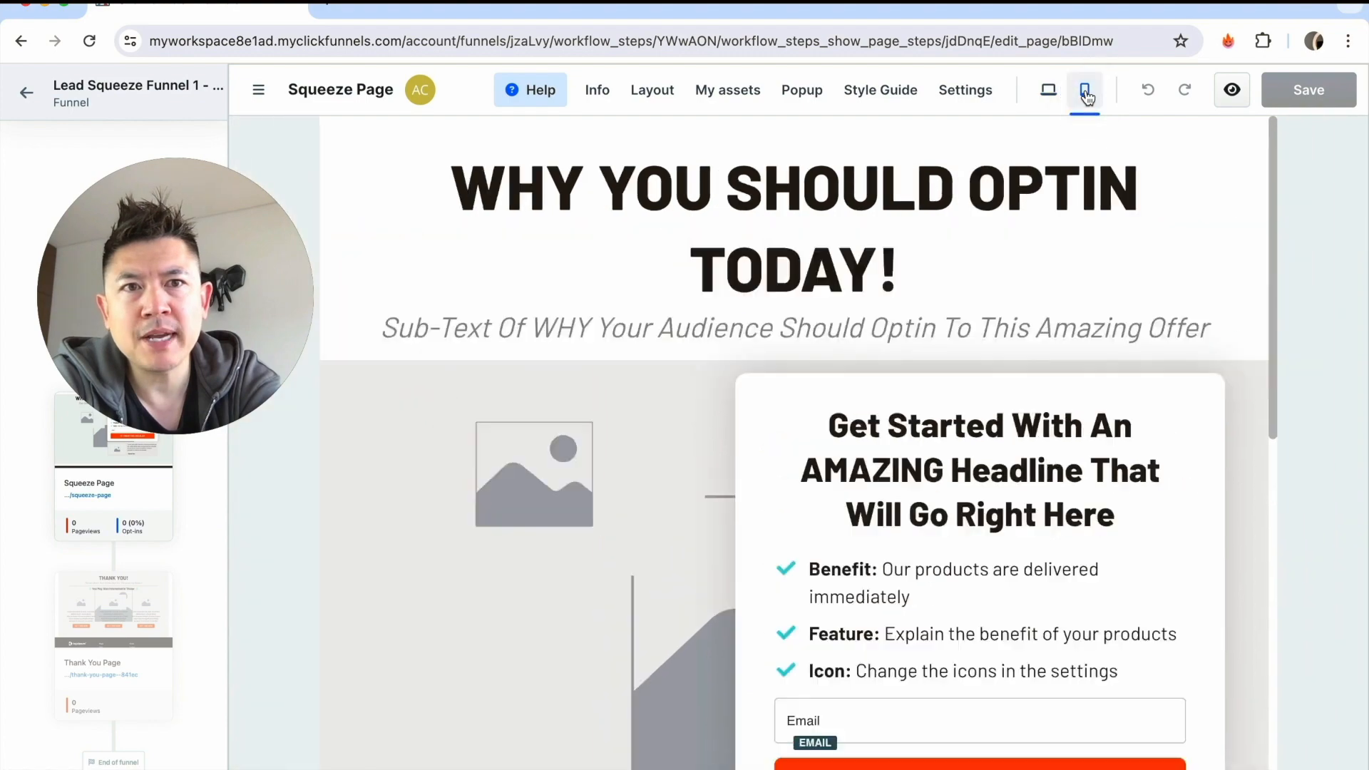
left_click(1048, 90)
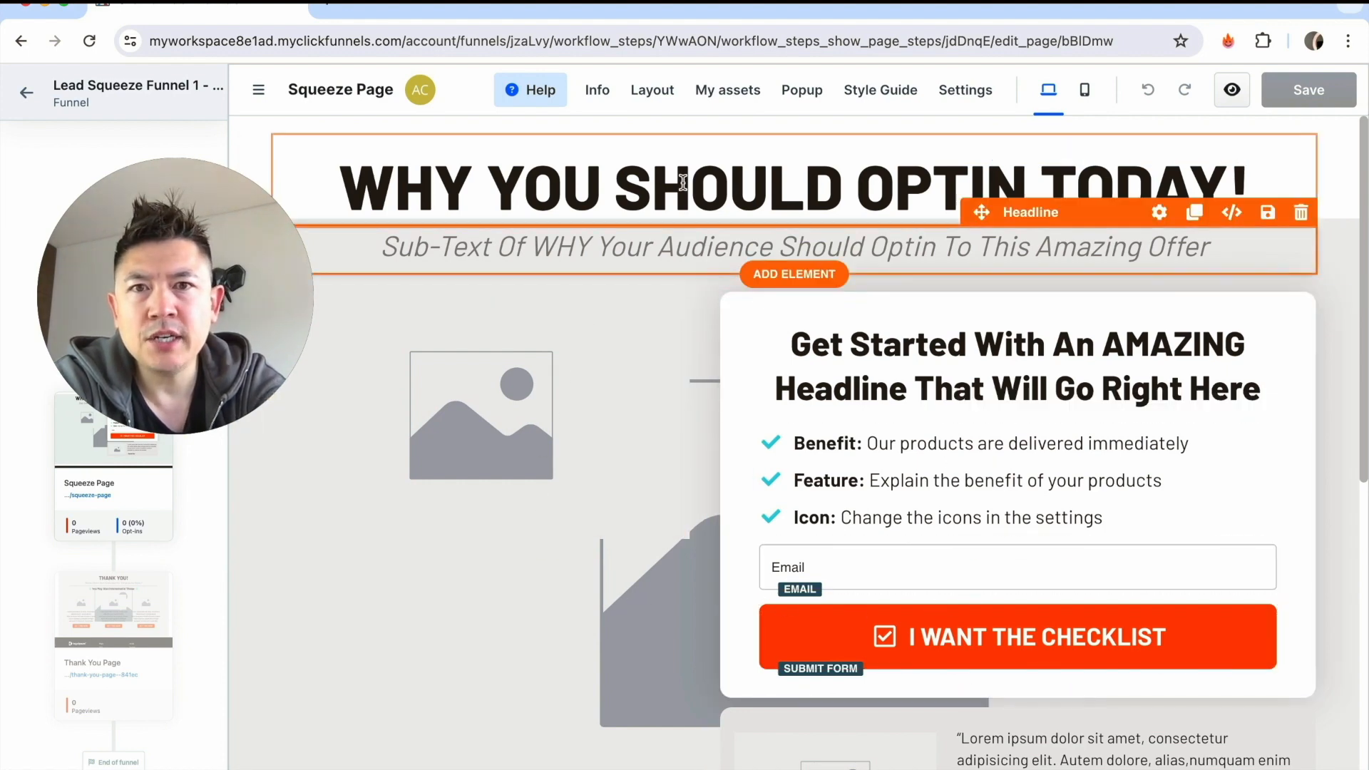
Replace the word SHOULD in the main headline so it reads "WHY YOU CAN OPTIN TODAY!".
left_click(652, 184)
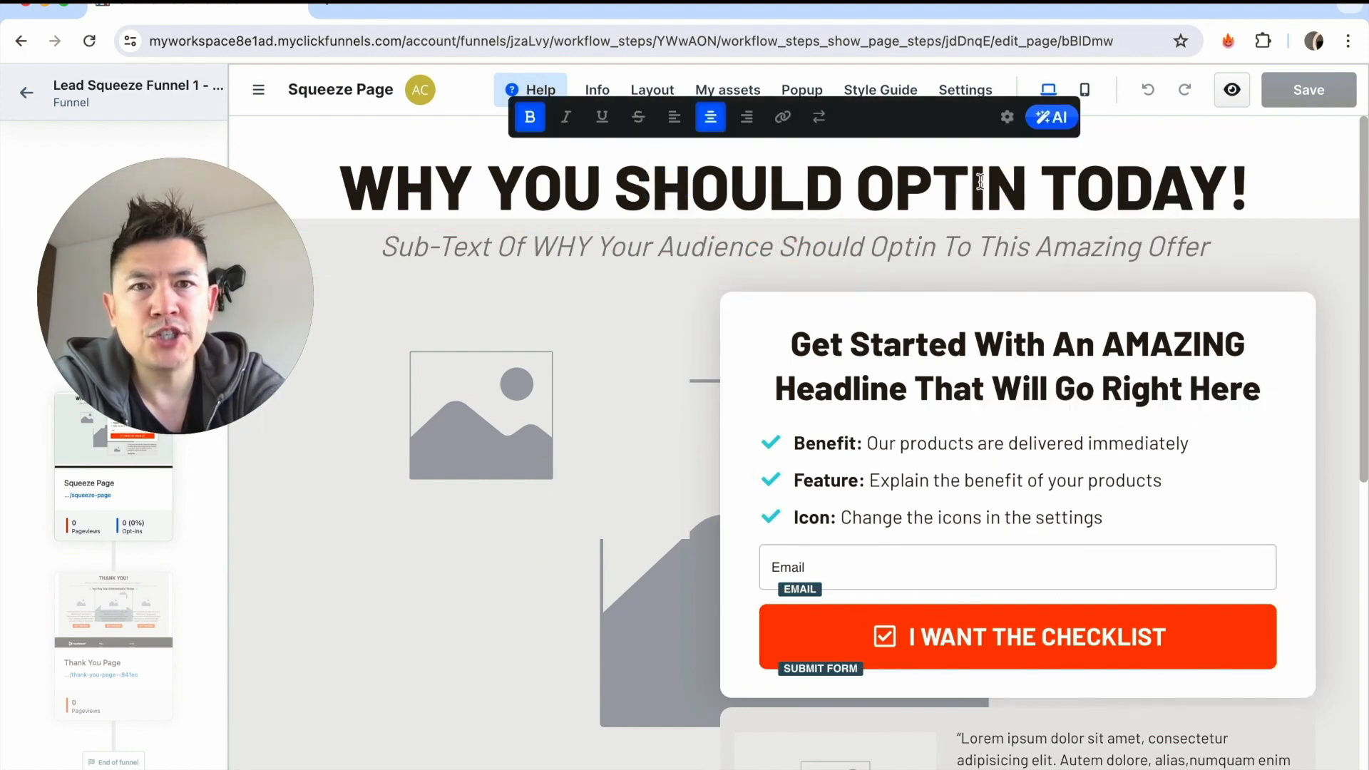
double_click(821, 186)
key("BackSpace")
type("can")
key("BackSpace")
key("BackSpace")
key("BackSpace")
type("CAN")
Replace the placeholder image beside the opt-in form with the "Let's Start The Journey" notebook picture from the image gallery.
left_click(533, 410)
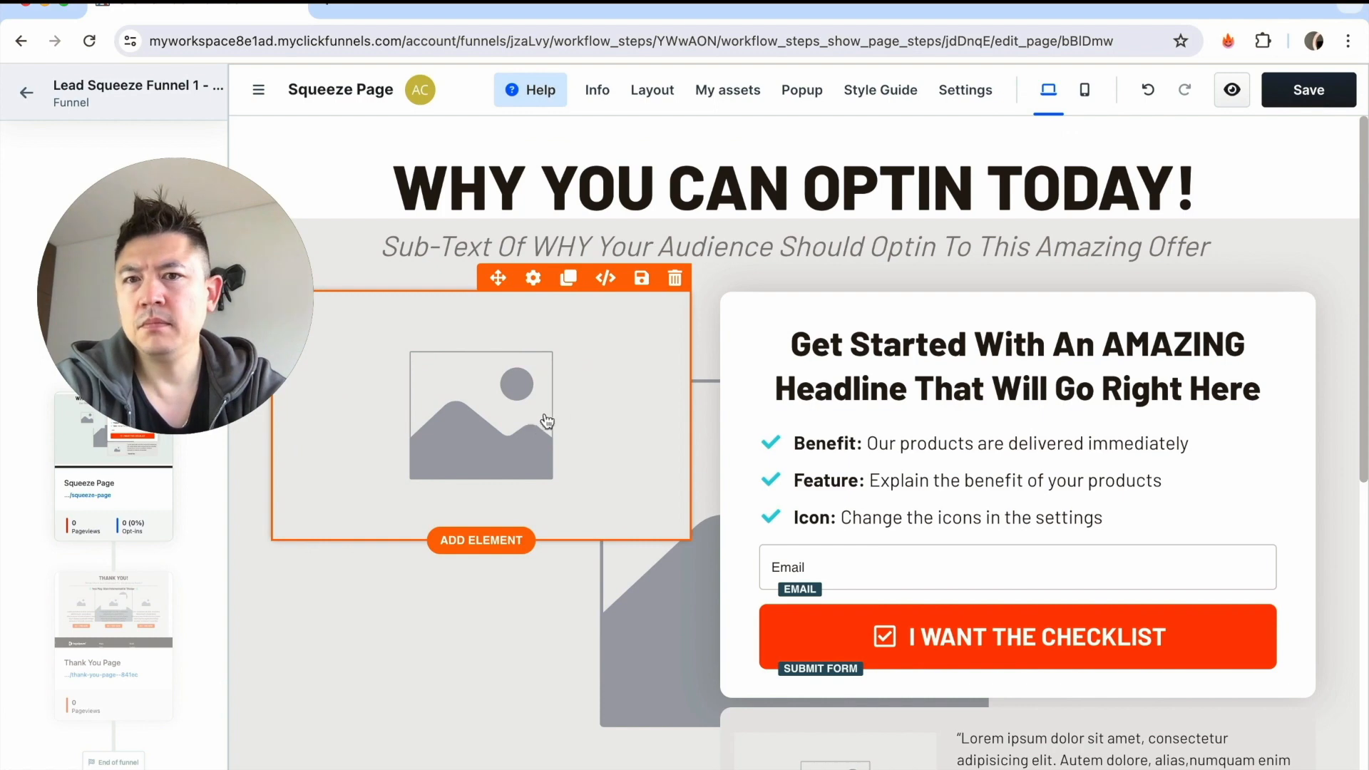
left_click(604, 416)
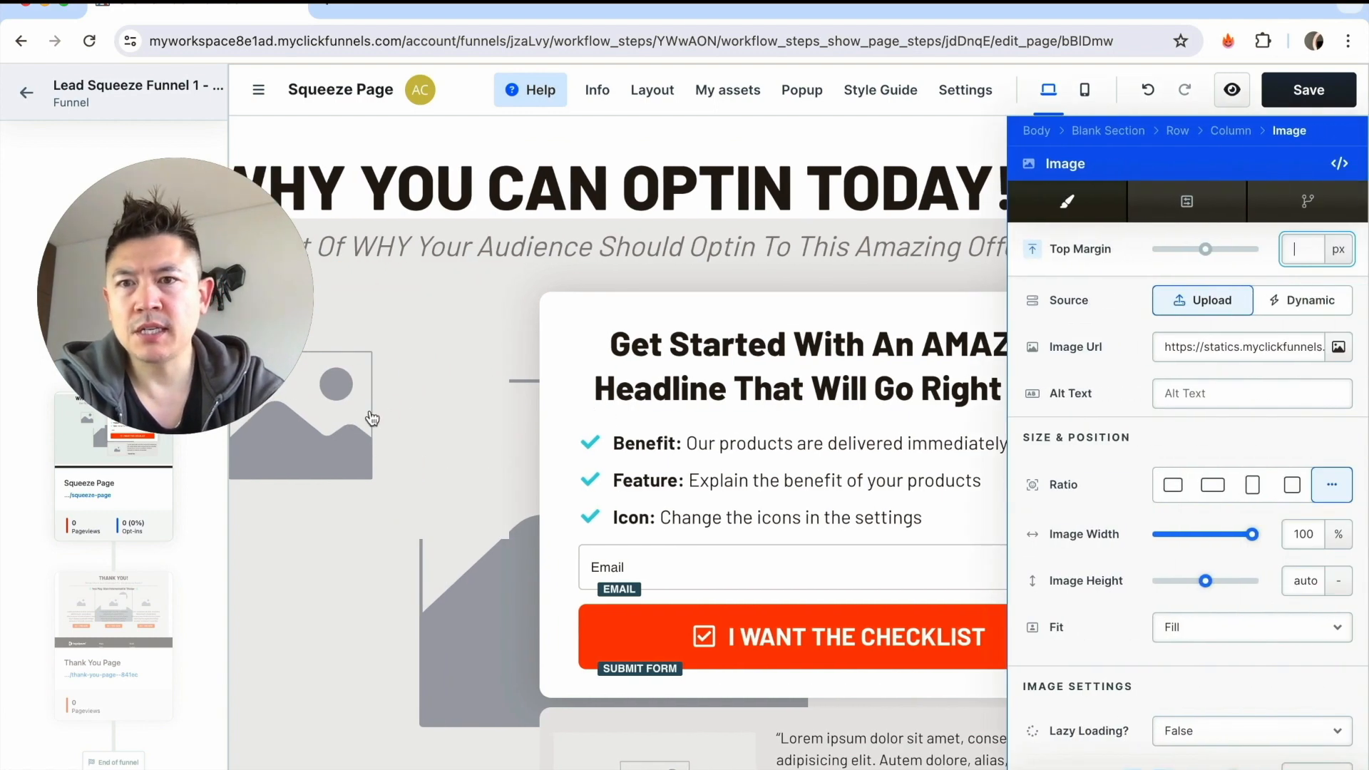
left_click(1163, 309)
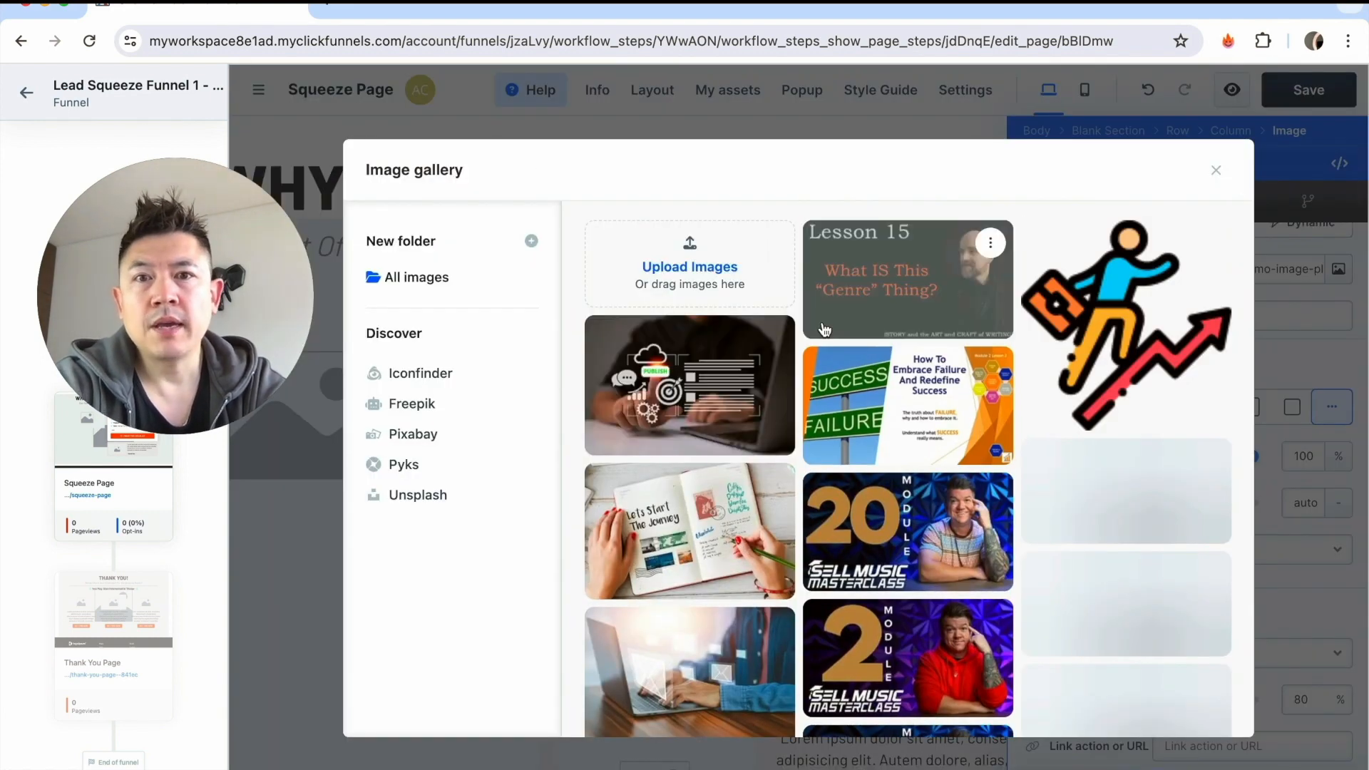
scroll(892, 399, "down", 1)
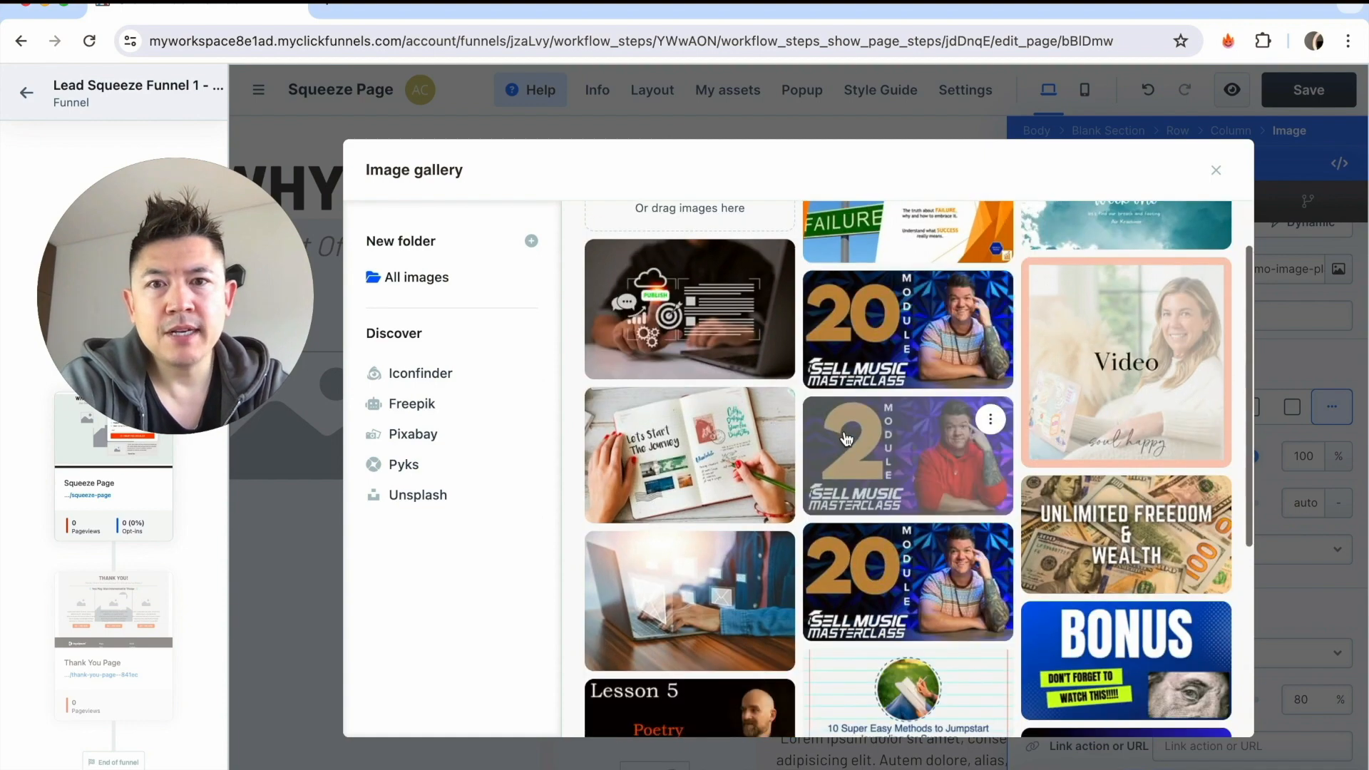
left_click(642, 455)
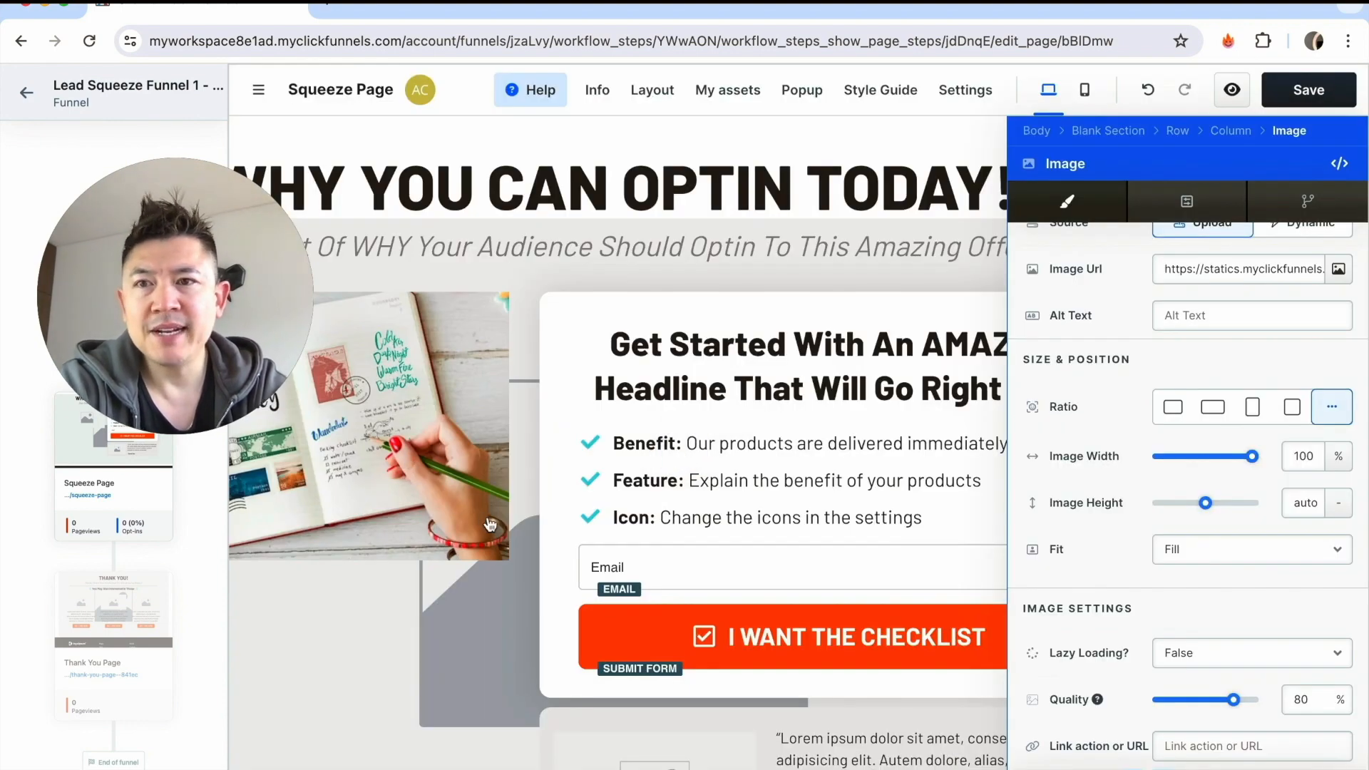
left_click(876, 257)
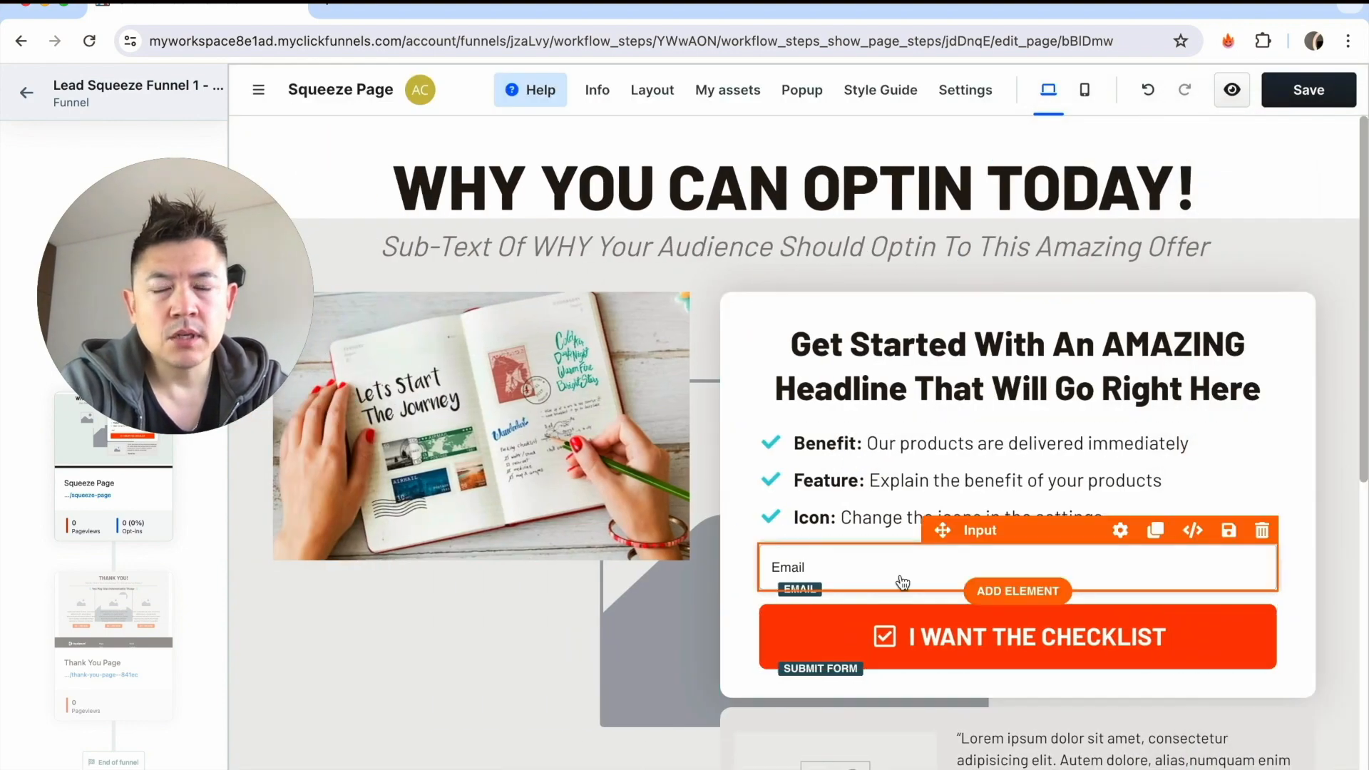
Change the opt-in form's submit button text to "DOWNLOAD PDF".
left_click(973, 636)
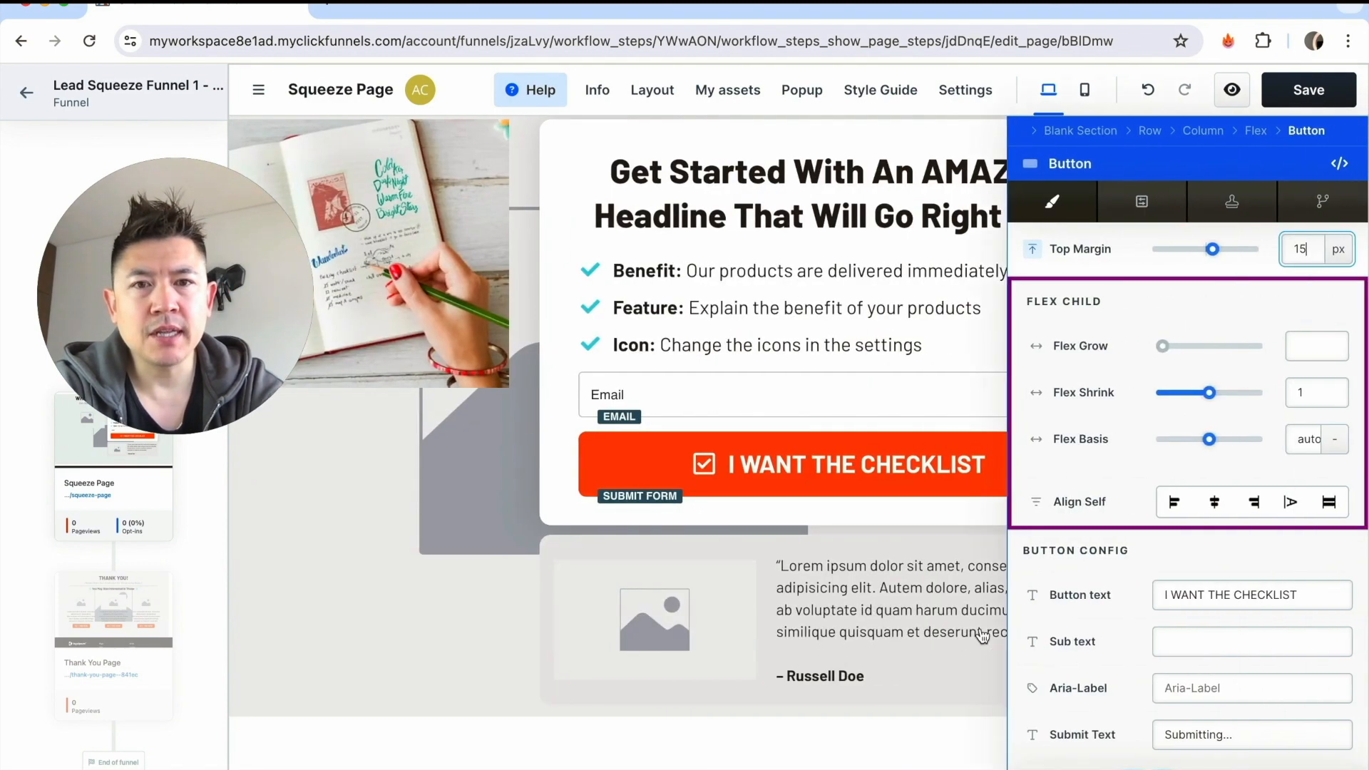
left_click(1204, 594)
key("super+a")
type("DOWNLOAD ")
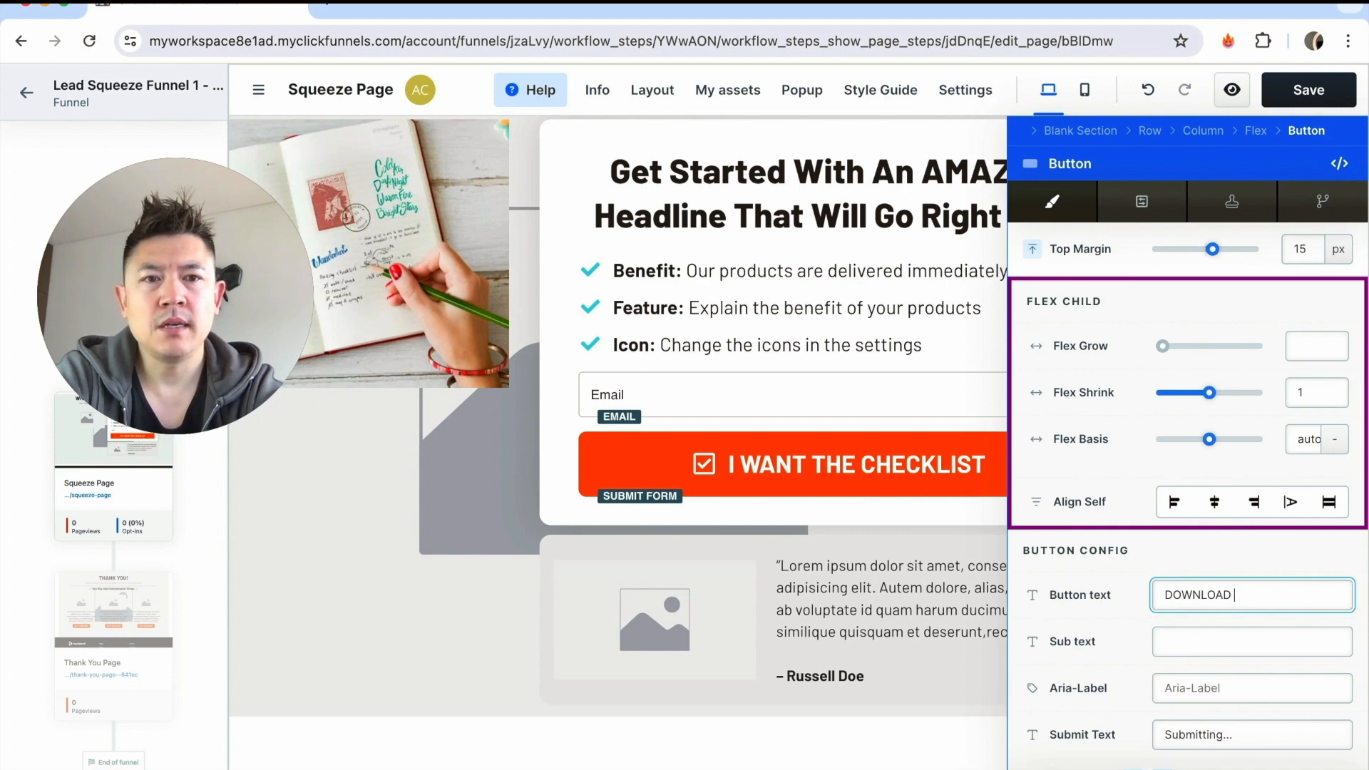
type("PDF")
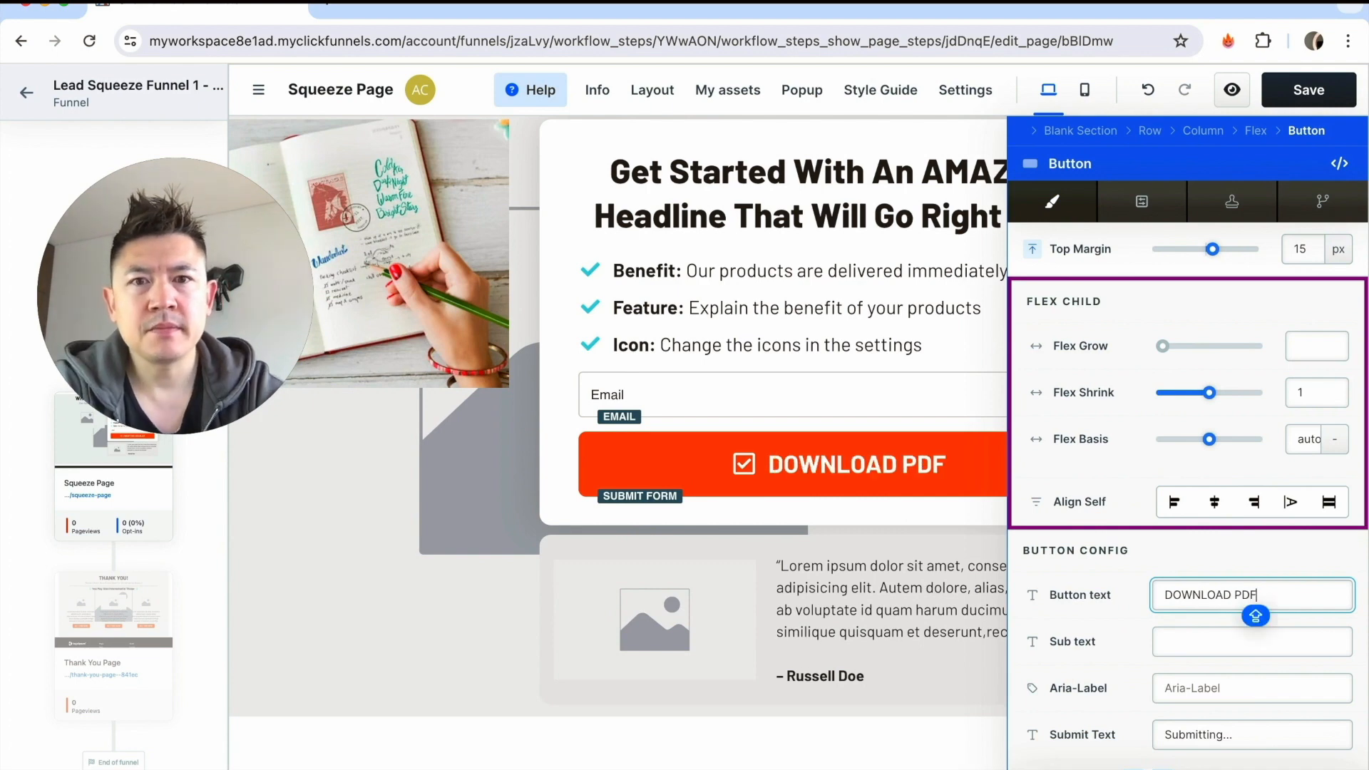
left_click(733, 403)
left_click(930, 369)
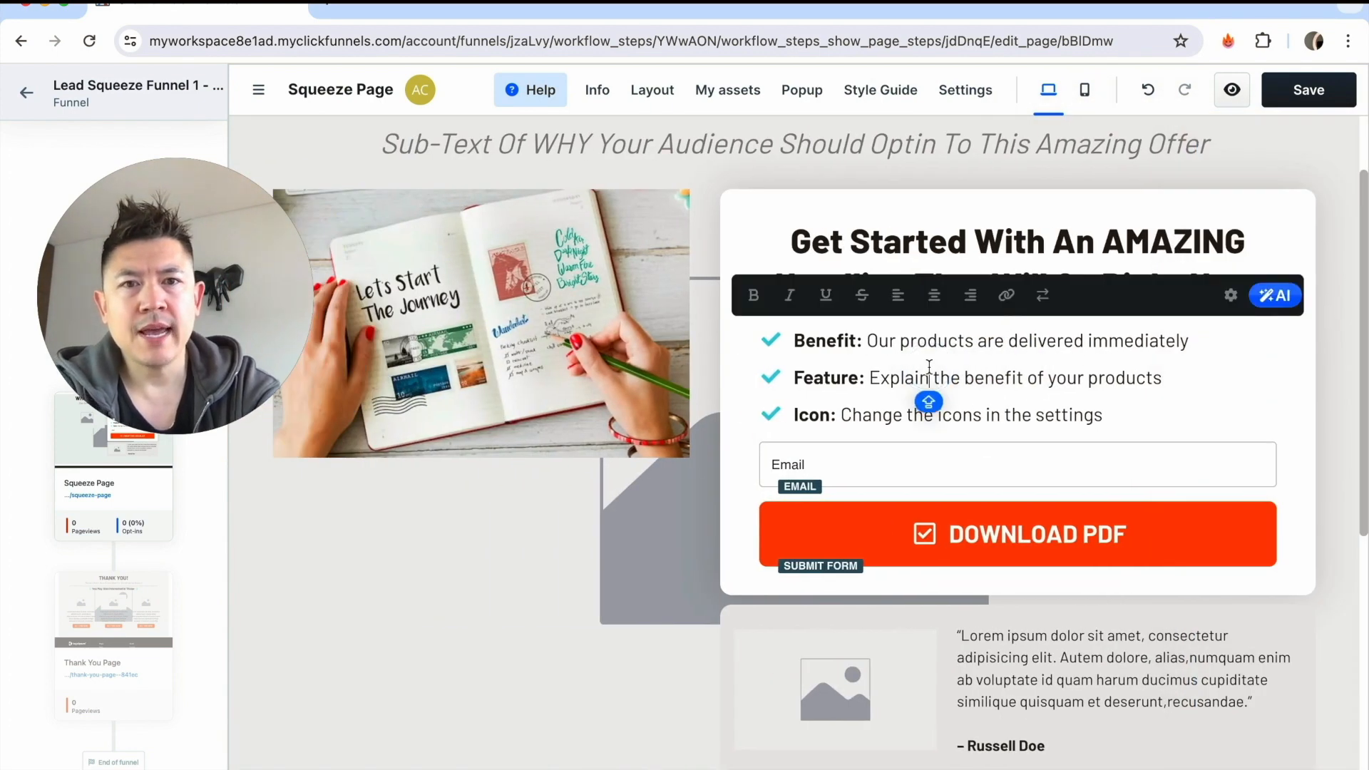
Look over the rest of the squeeze page in the desktop layout and save its changes.
scroll(820, 421, "down", 5)
left_click(820, 342)
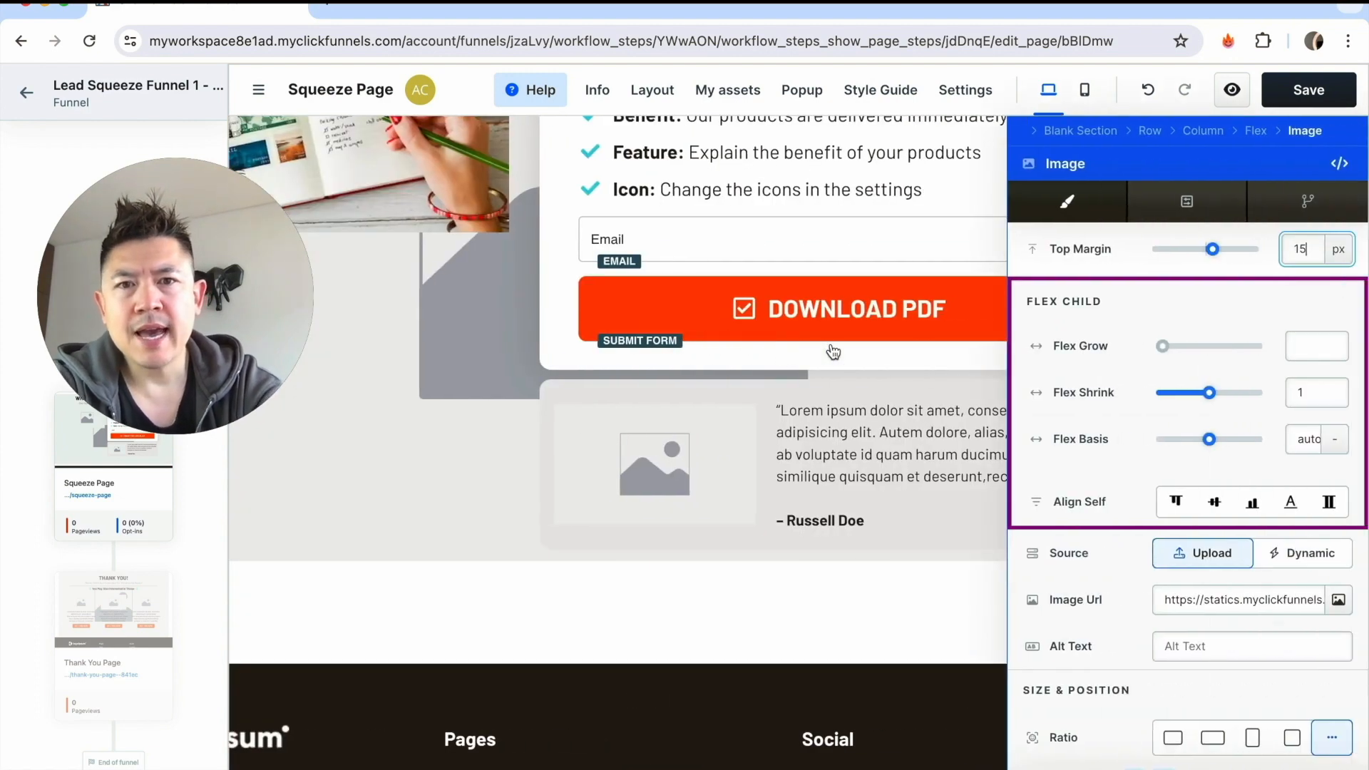
scroll(741, 457, "down", 2)
scroll(749, 465, "up", 6)
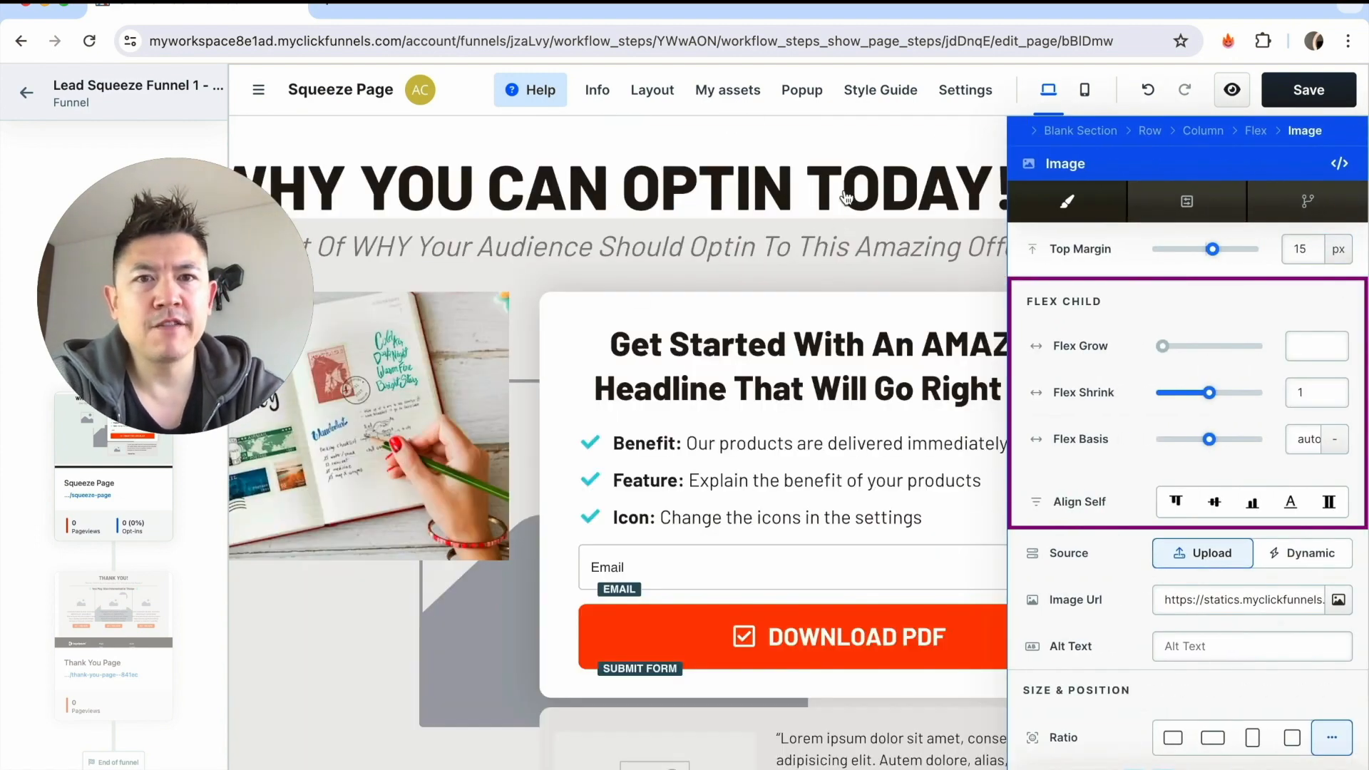
left_click(1326, 90)
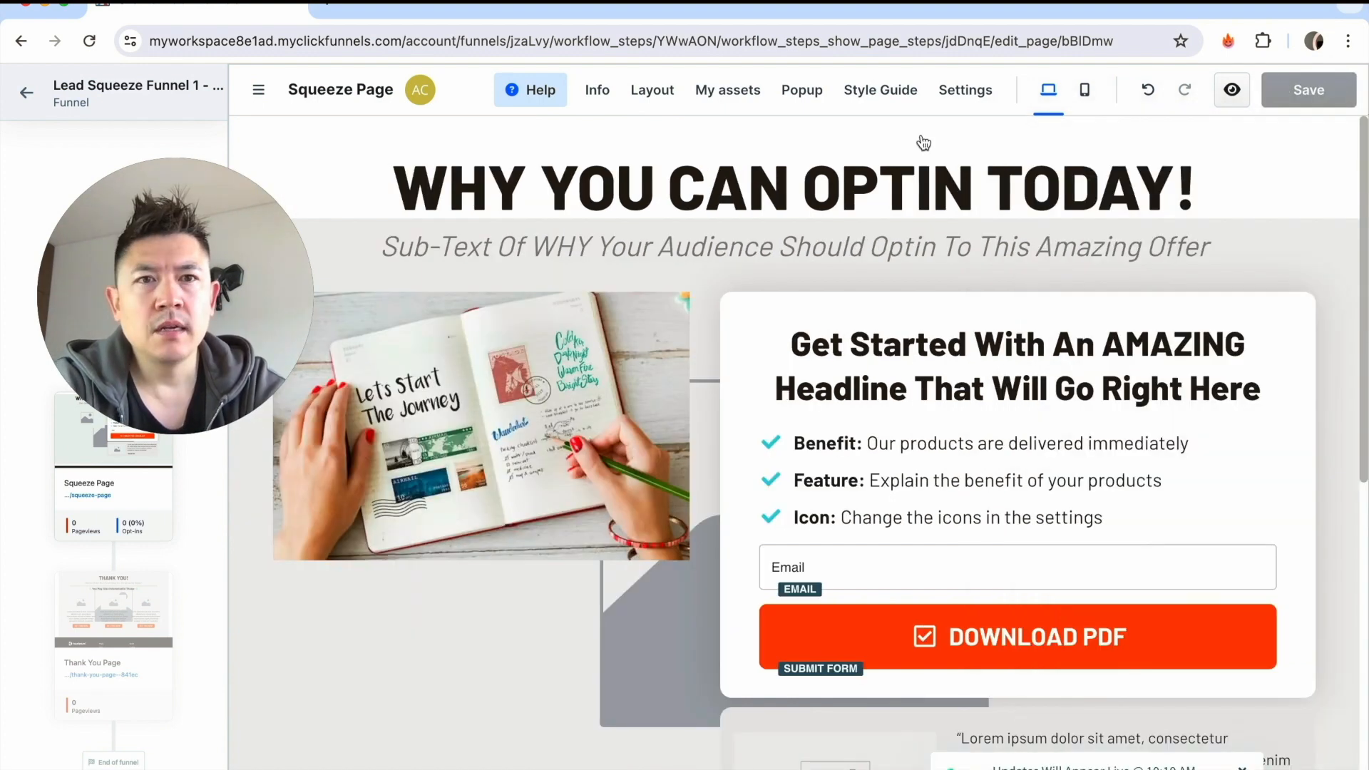
Switch the squeeze page to the mobile layout and delete the dark footer block with the logo and page links.
left_click(1089, 92)
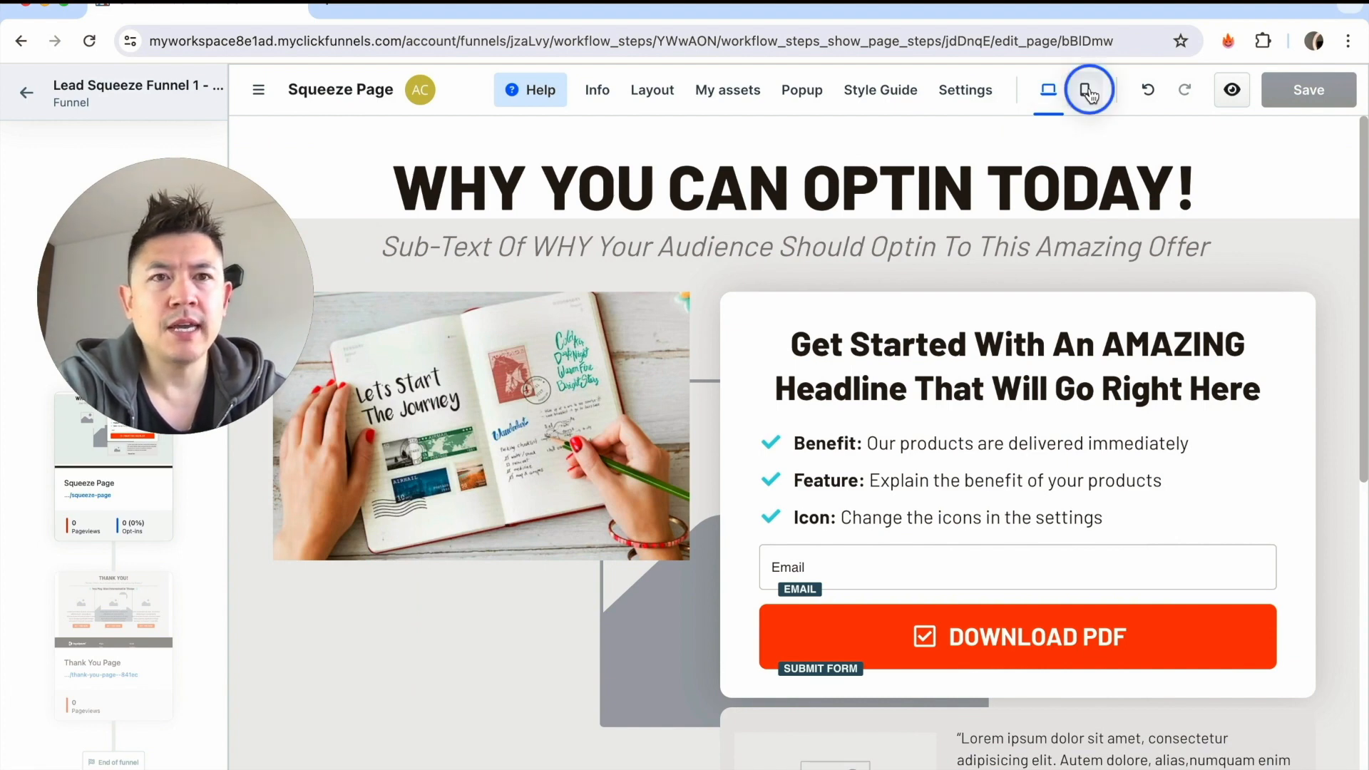
scroll(818, 448, "down", 3)
scroll(818, 448, "down", 6)
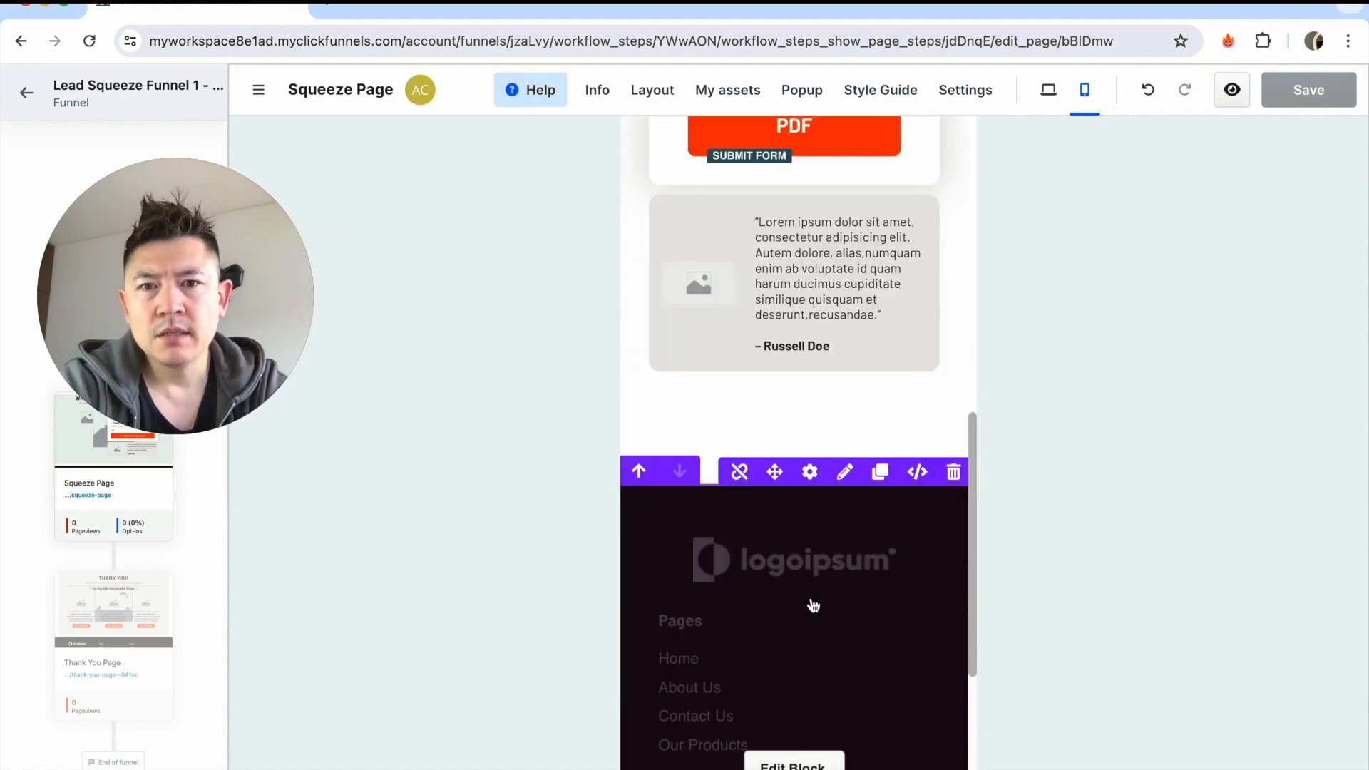
scroll(814, 605, "down", 5)
left_click(793, 413)
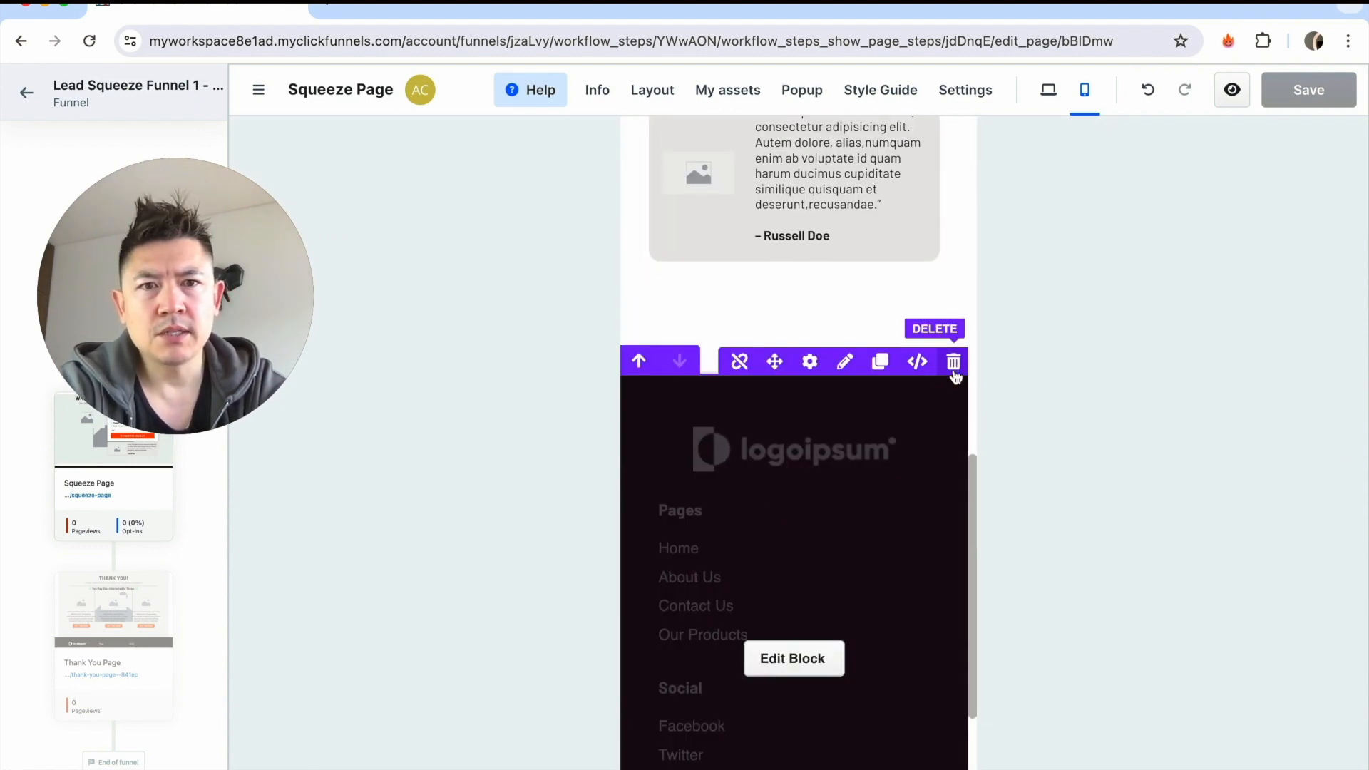
left_click(954, 362)
scroll(883, 454, "down", 5)
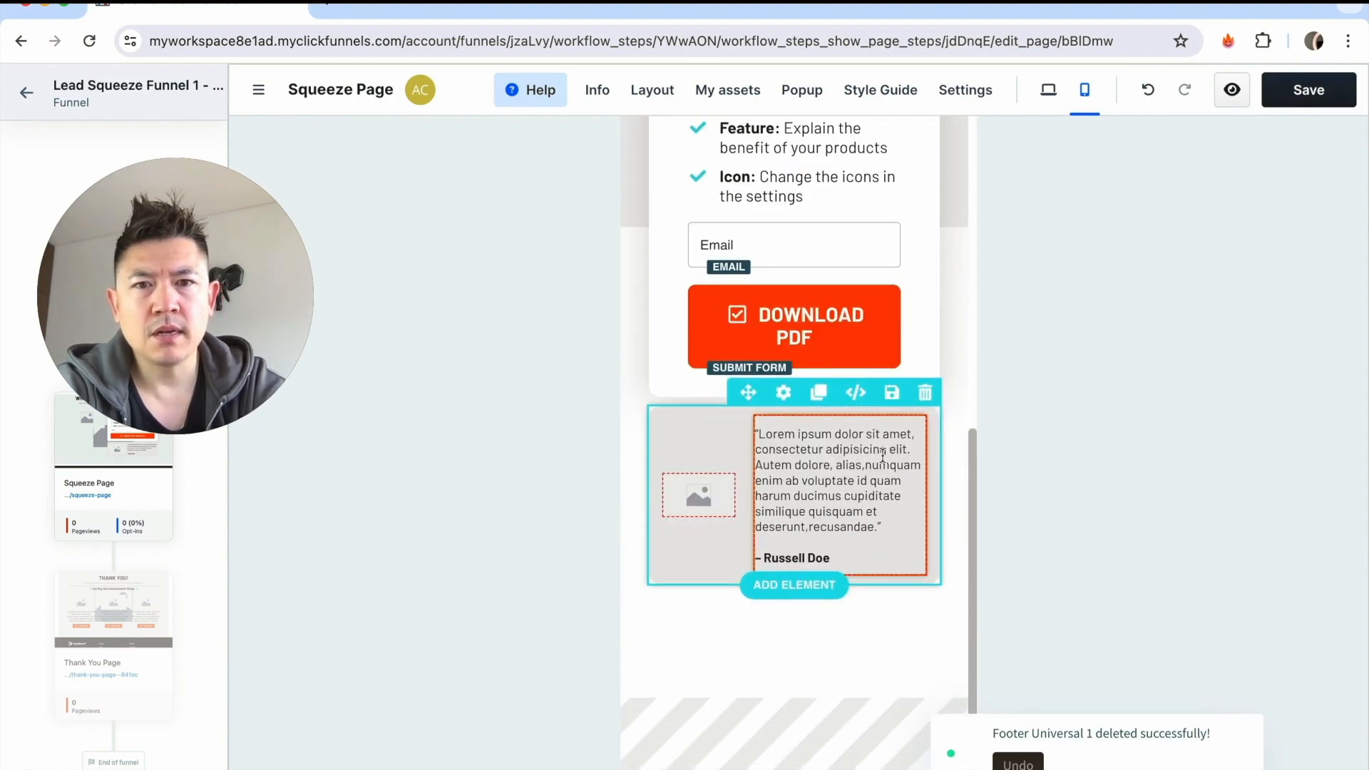
Delete the testimonial block beneath the opt-in form and save the squeeze page.
left_click(909, 402)
scroll(790, 425, "up", 7)
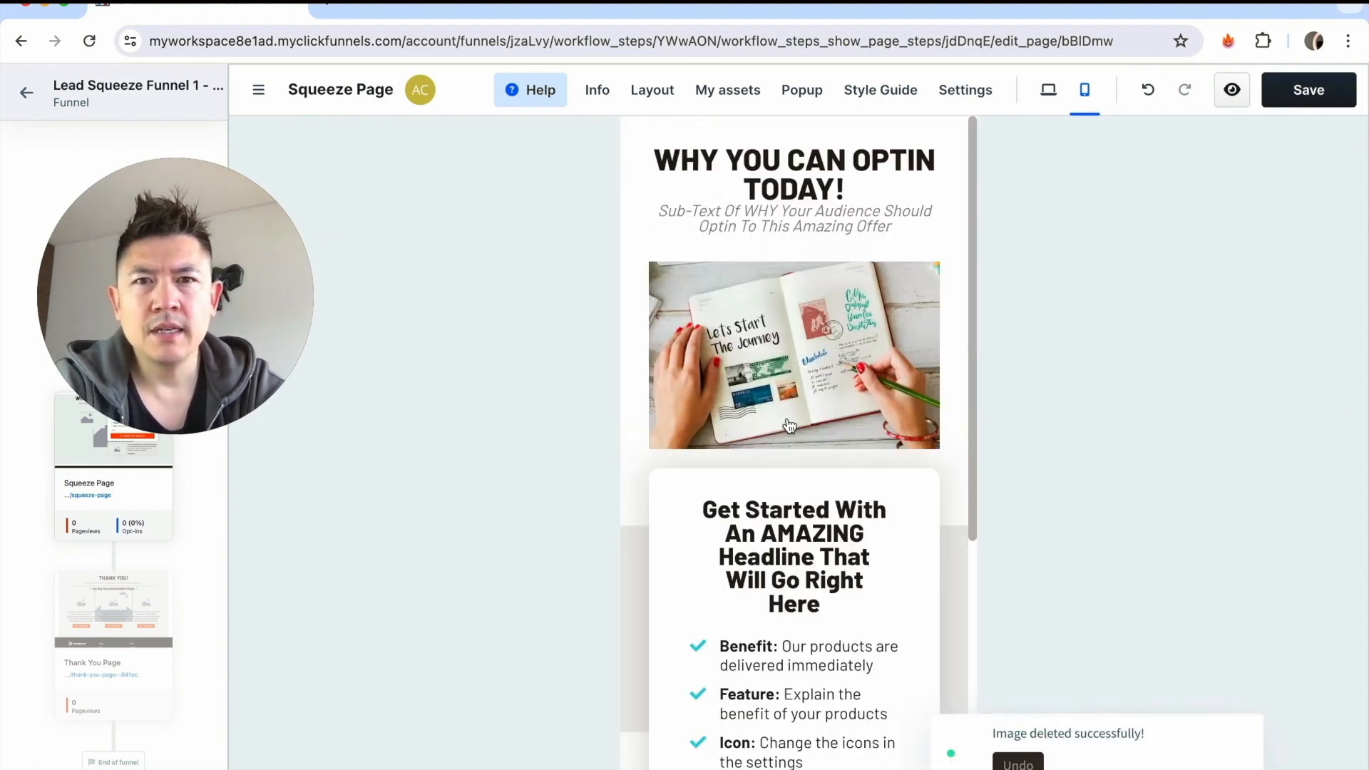
scroll(790, 426, "down", 5)
scroll(789, 425, "up", 5)
left_click(1319, 90)
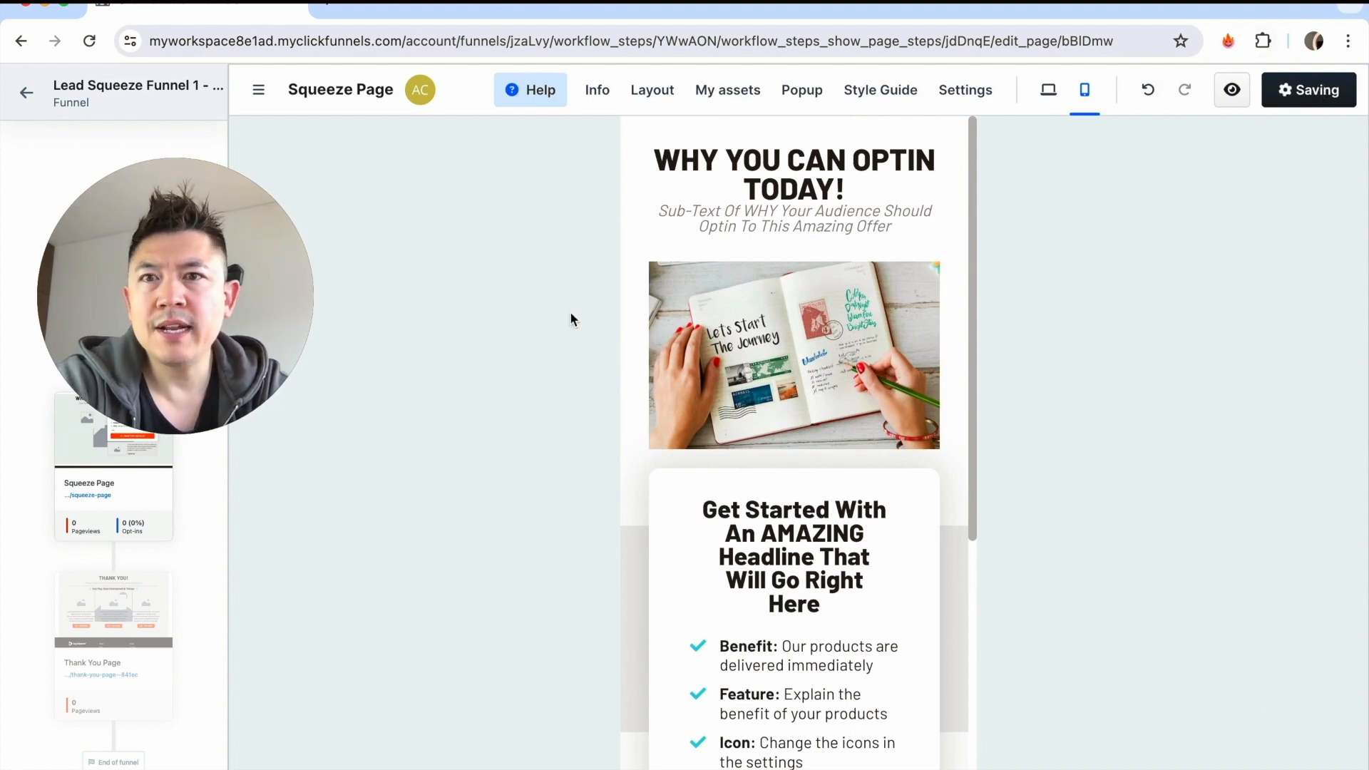
Open the funnel's Thank You Page for editing and look over its content.
scroll(105, 549, "down", 2)
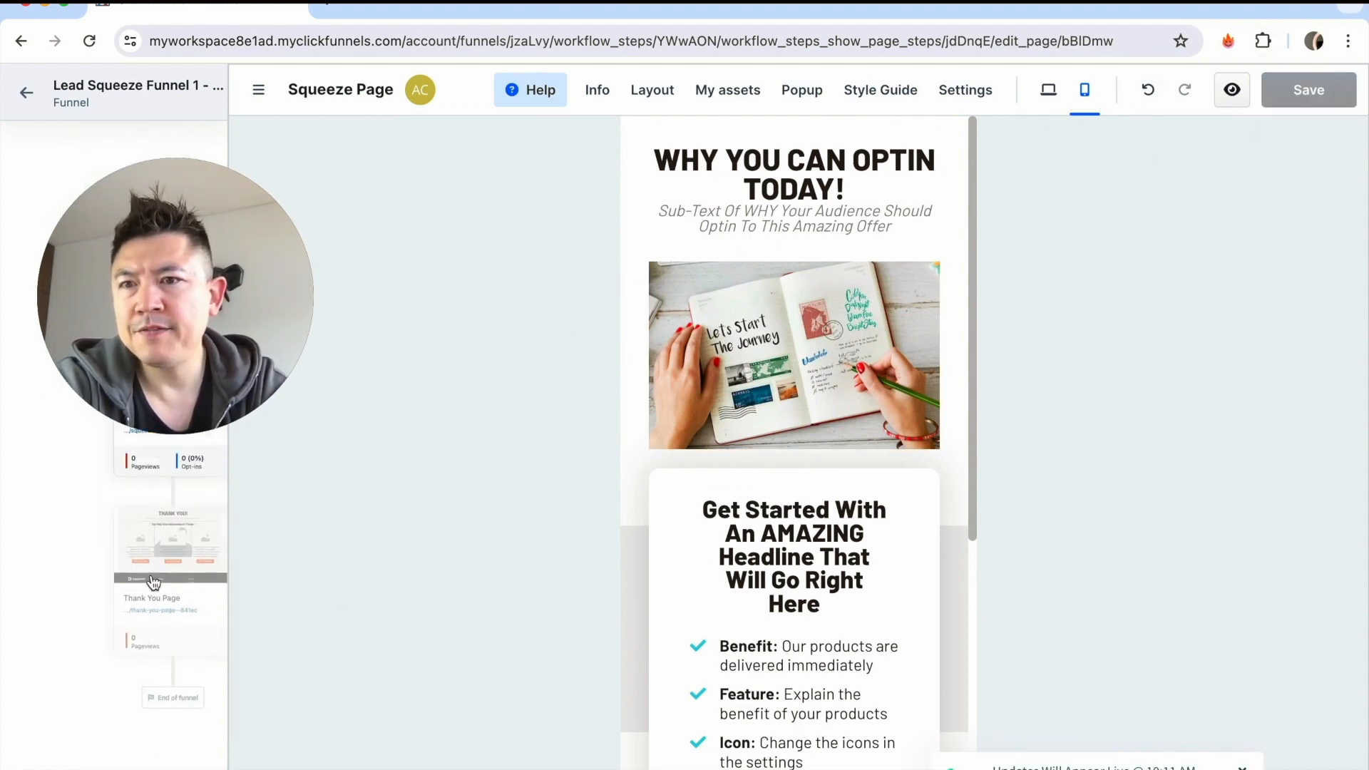
left_click(149, 578)
scroll(979, 571, "down", 1)
scroll(978, 570, "up", 1)
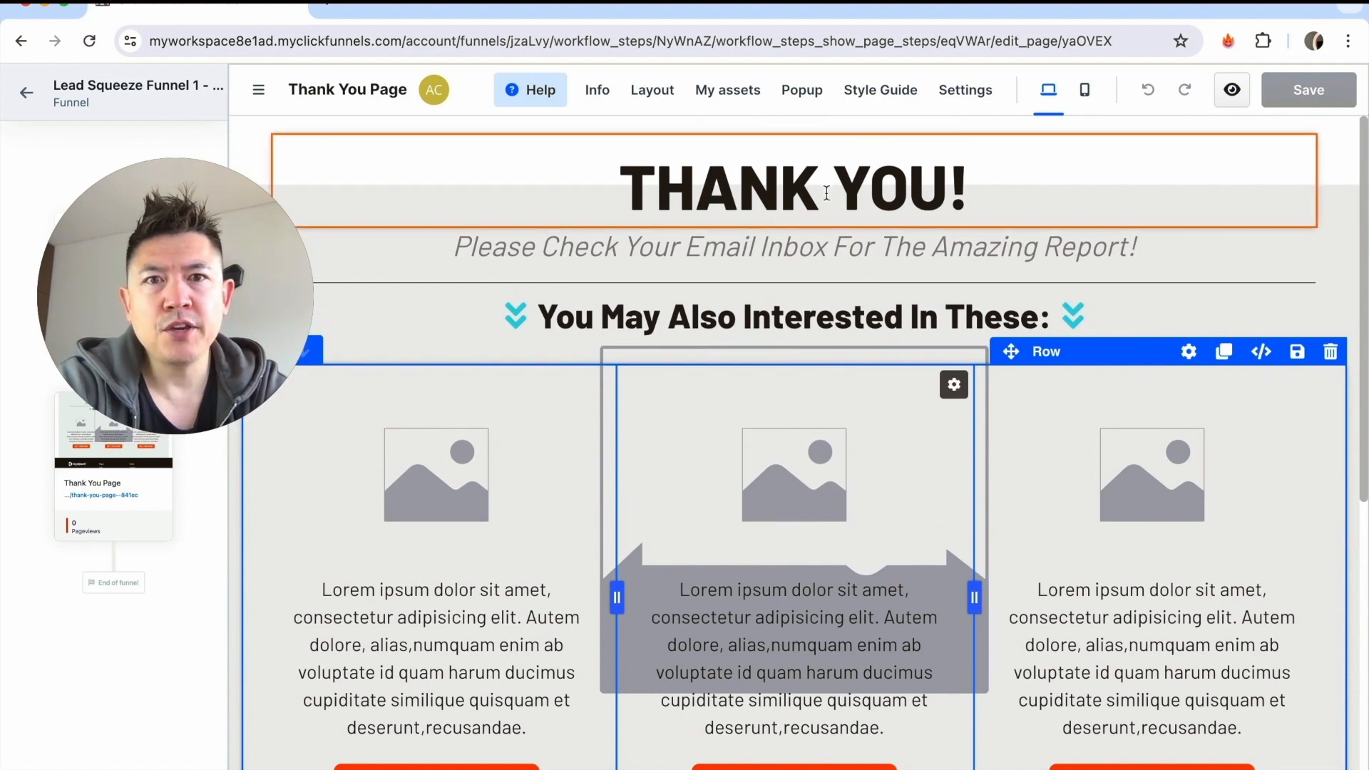
left_click(942, 193)
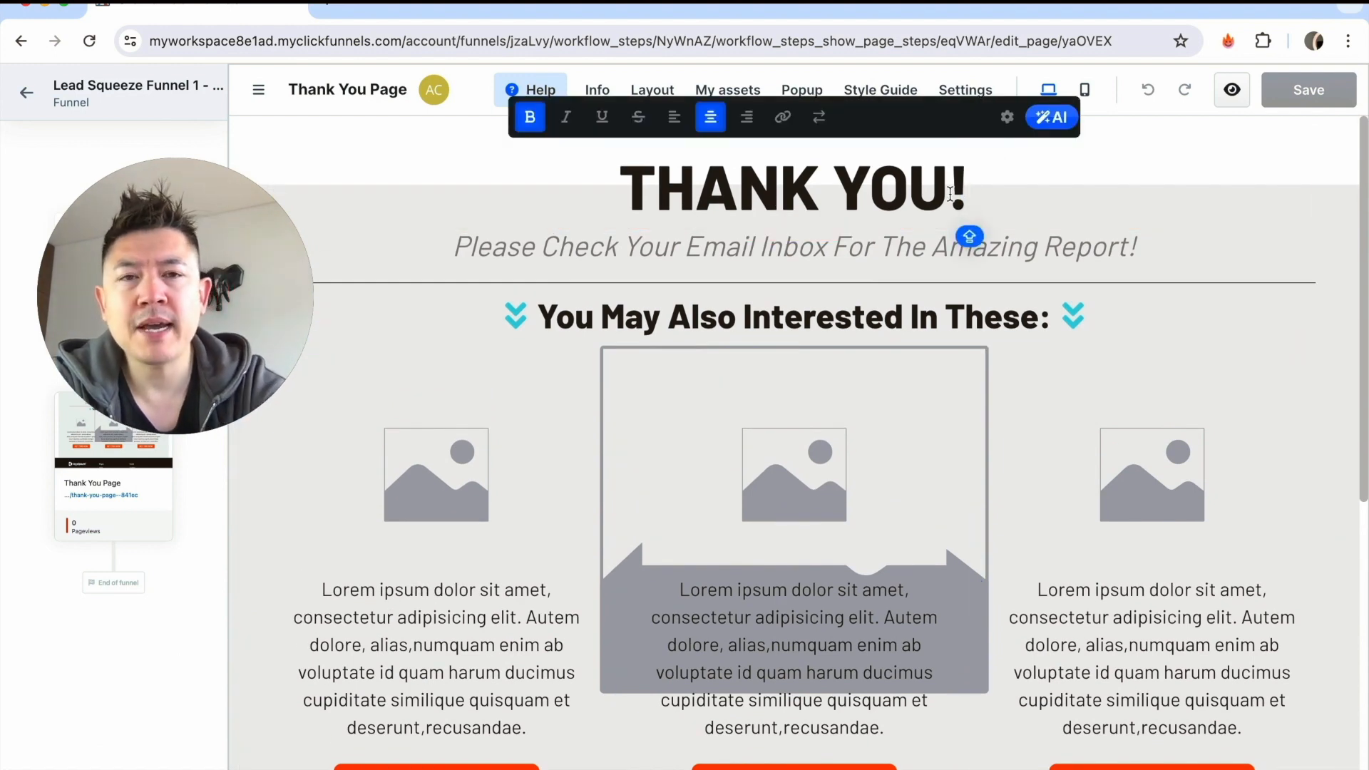
Replace the word Amazing in the sub-headline so it reads "Please Check Your Email Inbox For The PDF Report!".
left_click(651, 254)
double_click(972, 253)
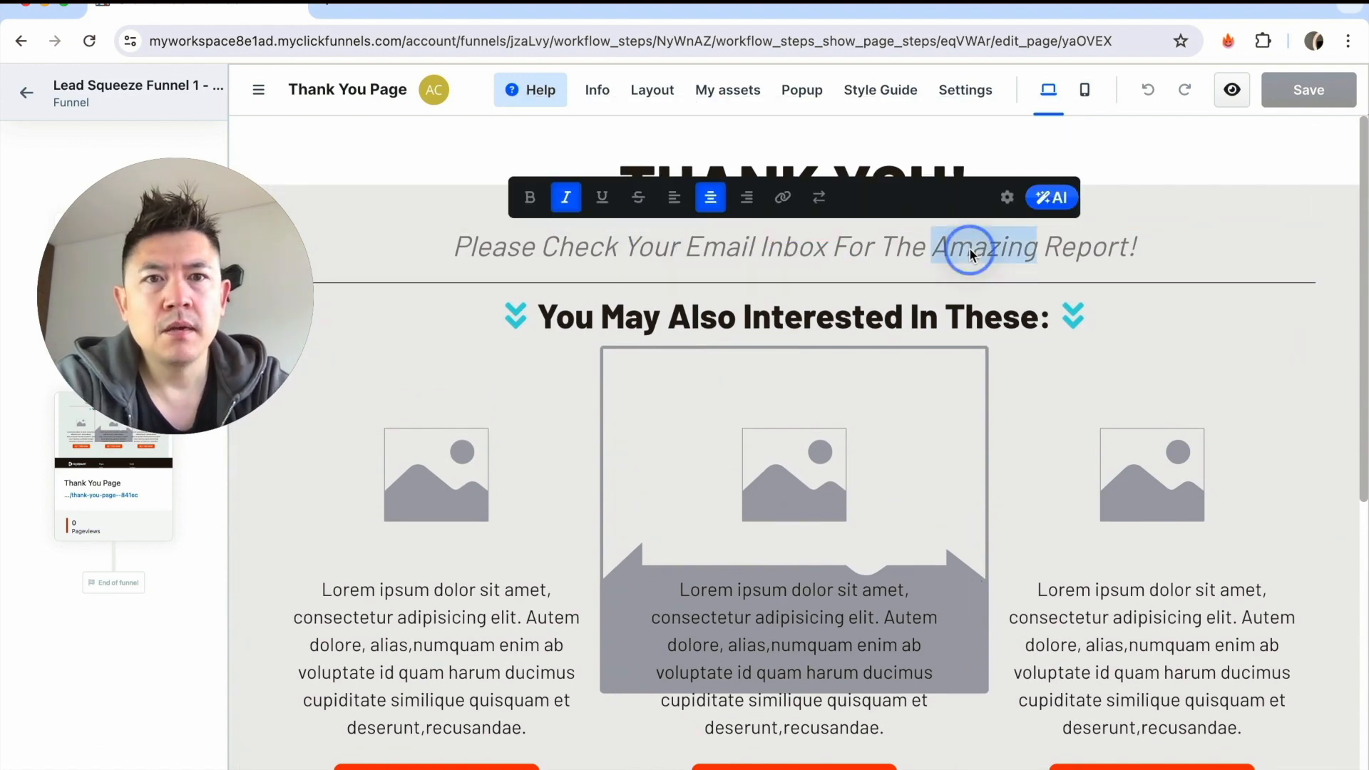
type("PDF")
left_click(553, 507)
scroll(499, 499, "down", 2)
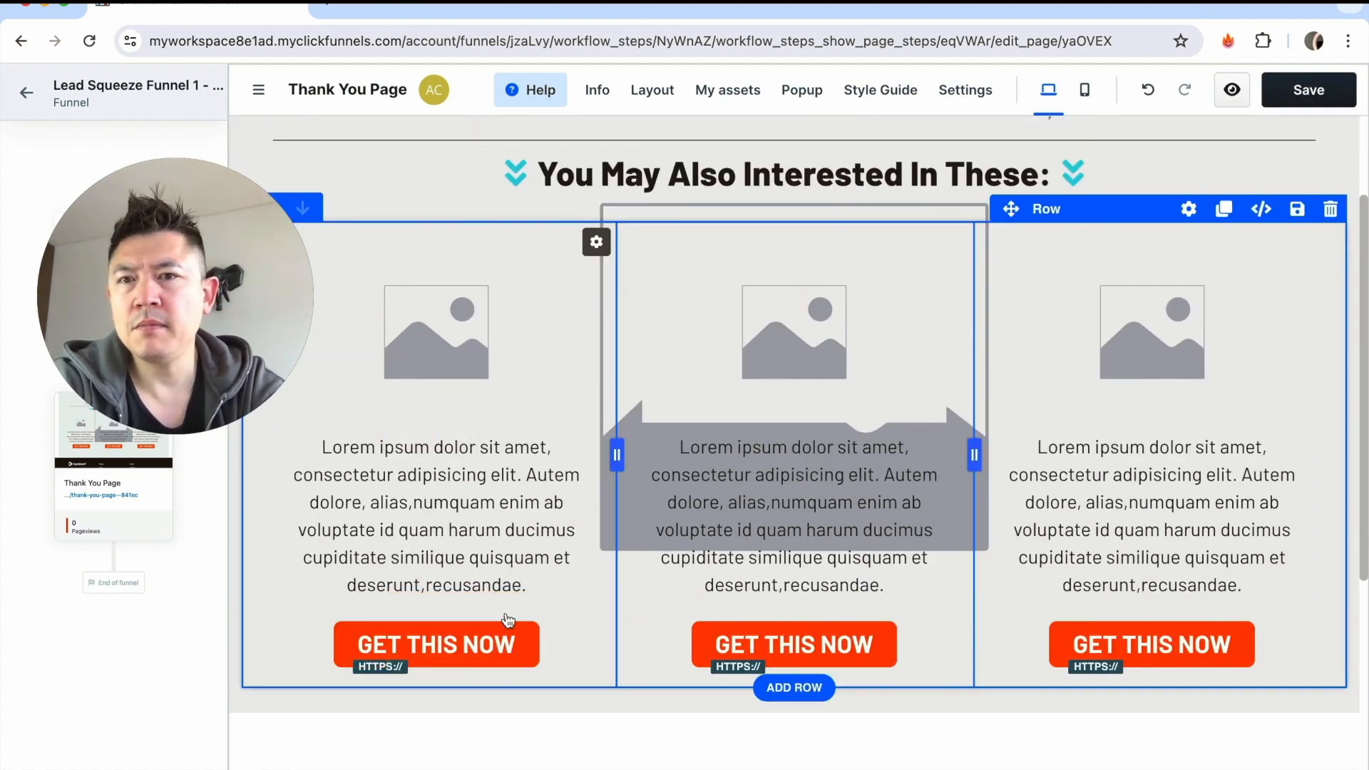
scroll(776, 478, "down", 5)
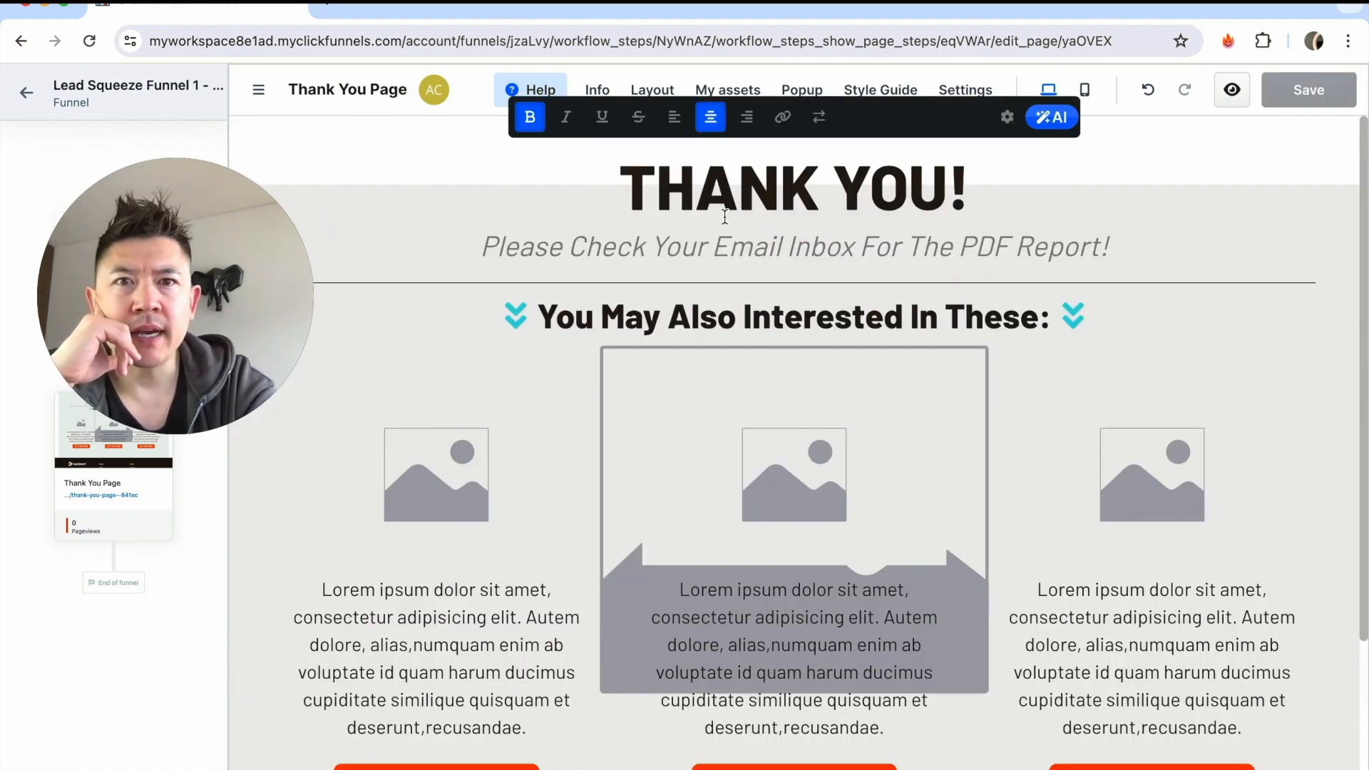
Insert the "Meet Your Instructor" About Us section with the woman in a white T-shirt above the THANK YOU! headline.
left_click(732, 95)
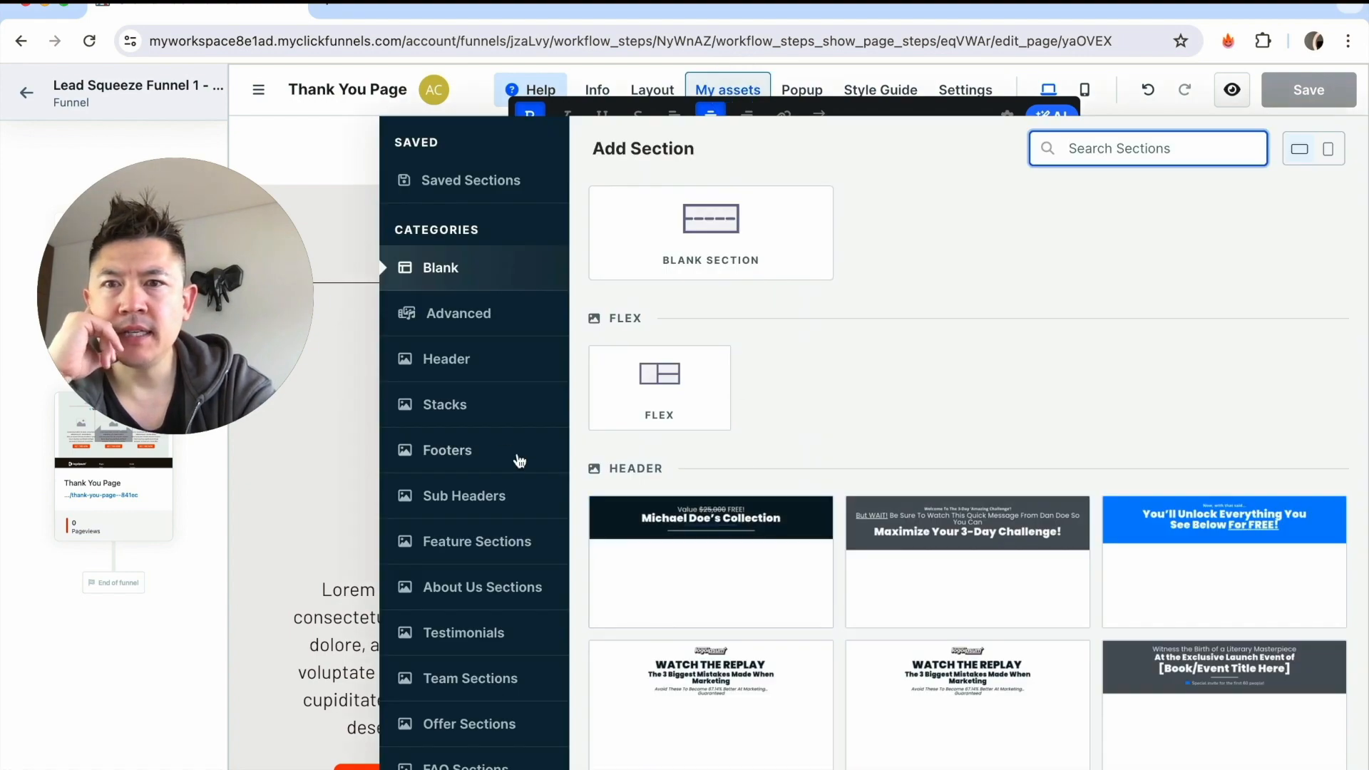
left_click(491, 585)
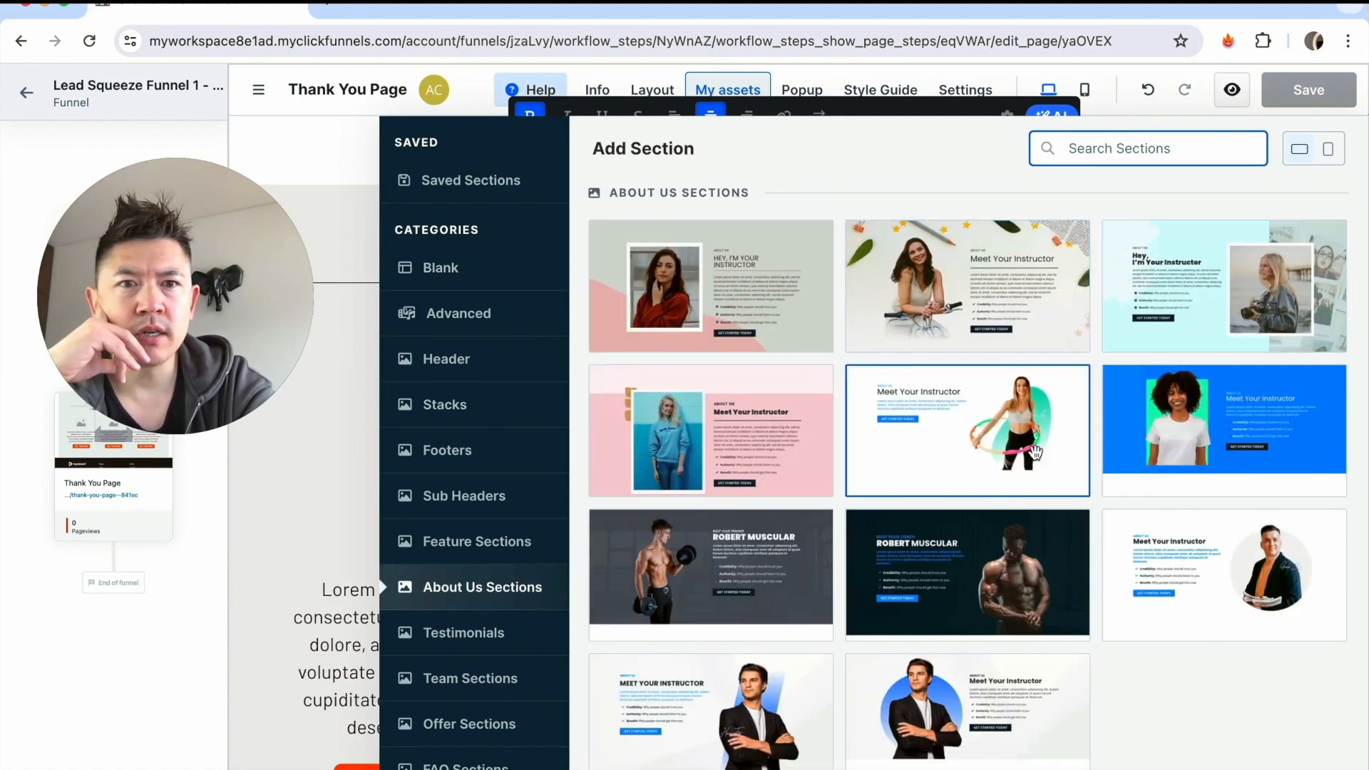
left_click(1207, 449)
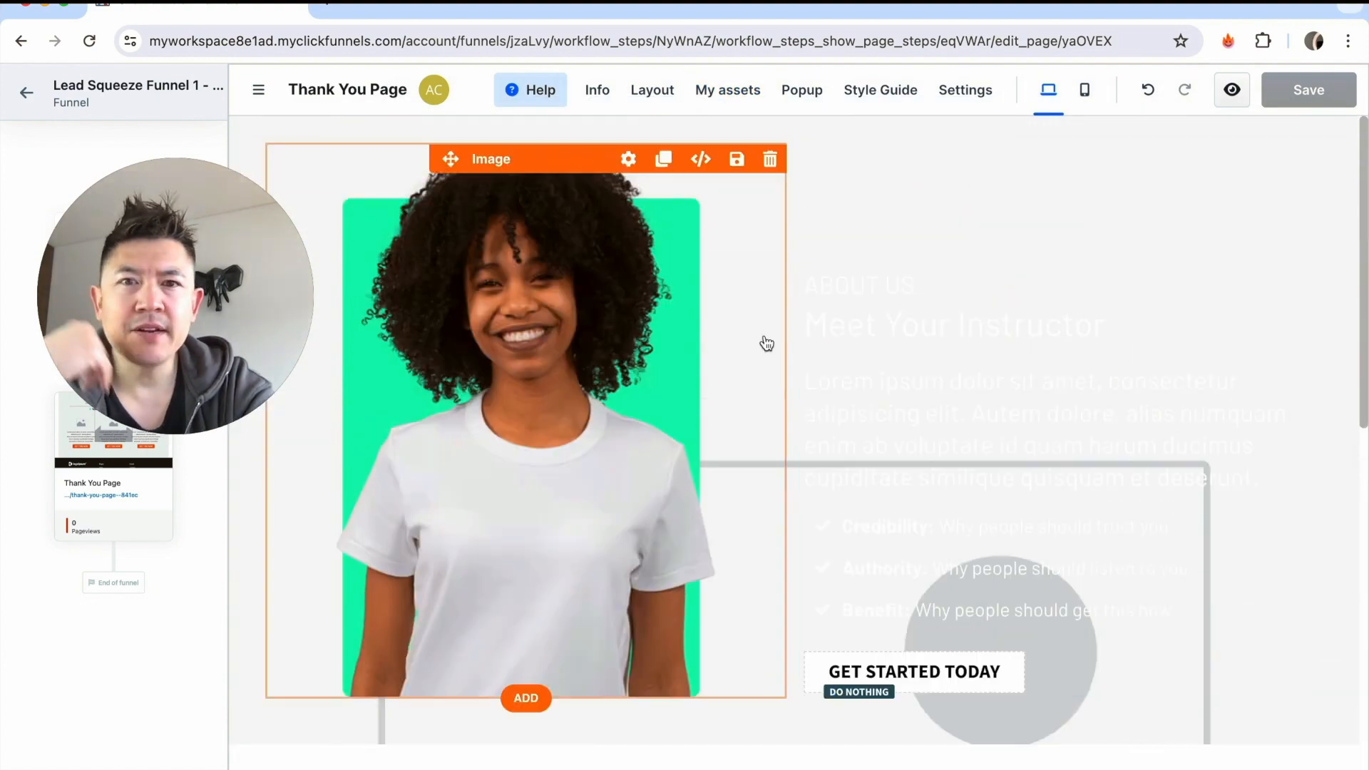
Italicize and underline the bullet line "Benefit: Why people should get this now" in the About Us section.
left_click(985, 574)
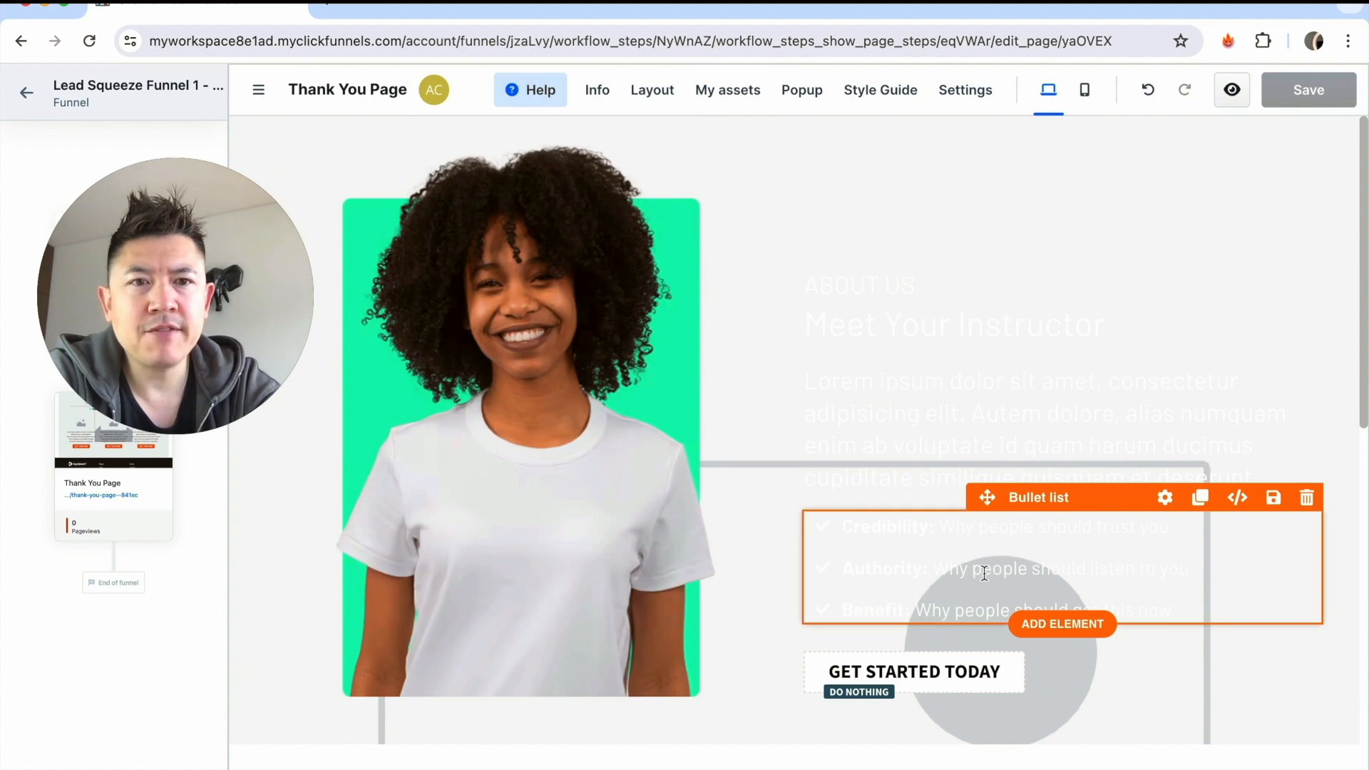
left_click(1084, 574)
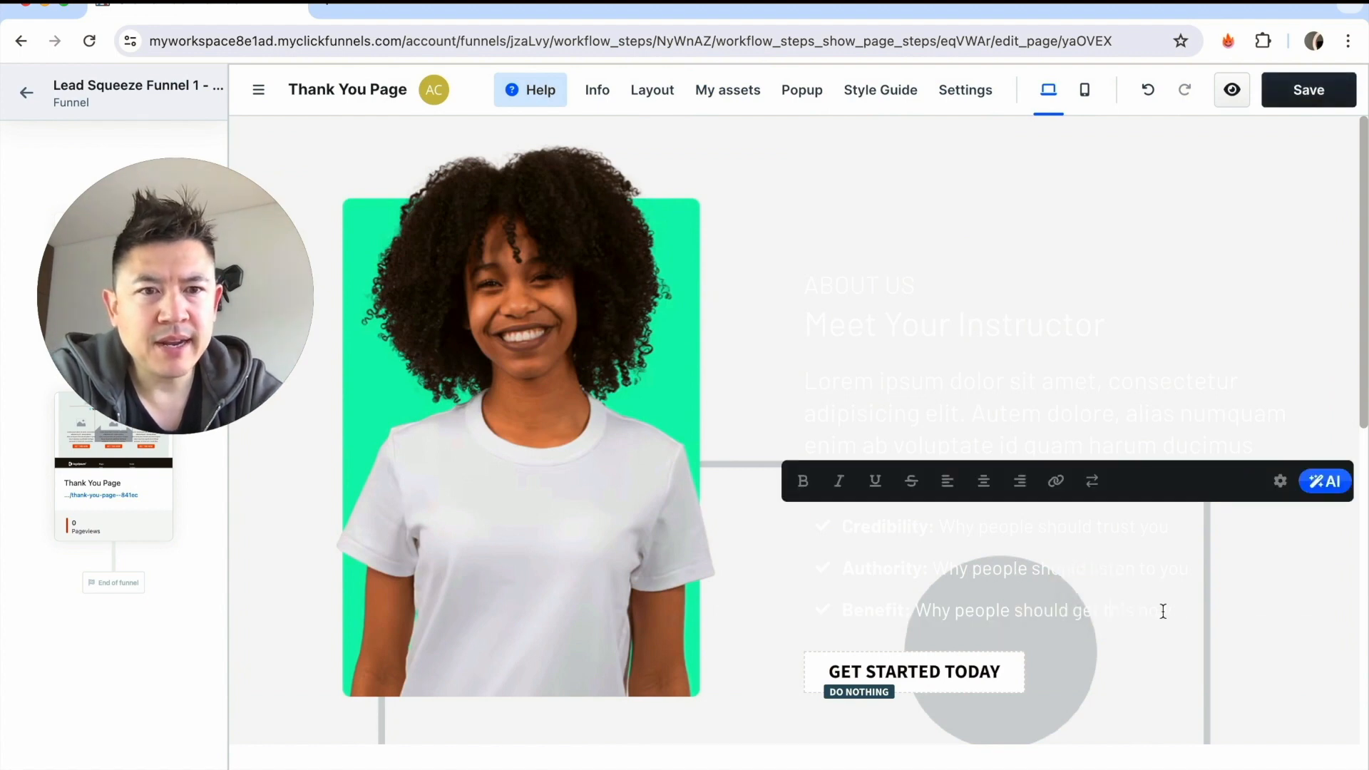
triple_click(1131, 612)
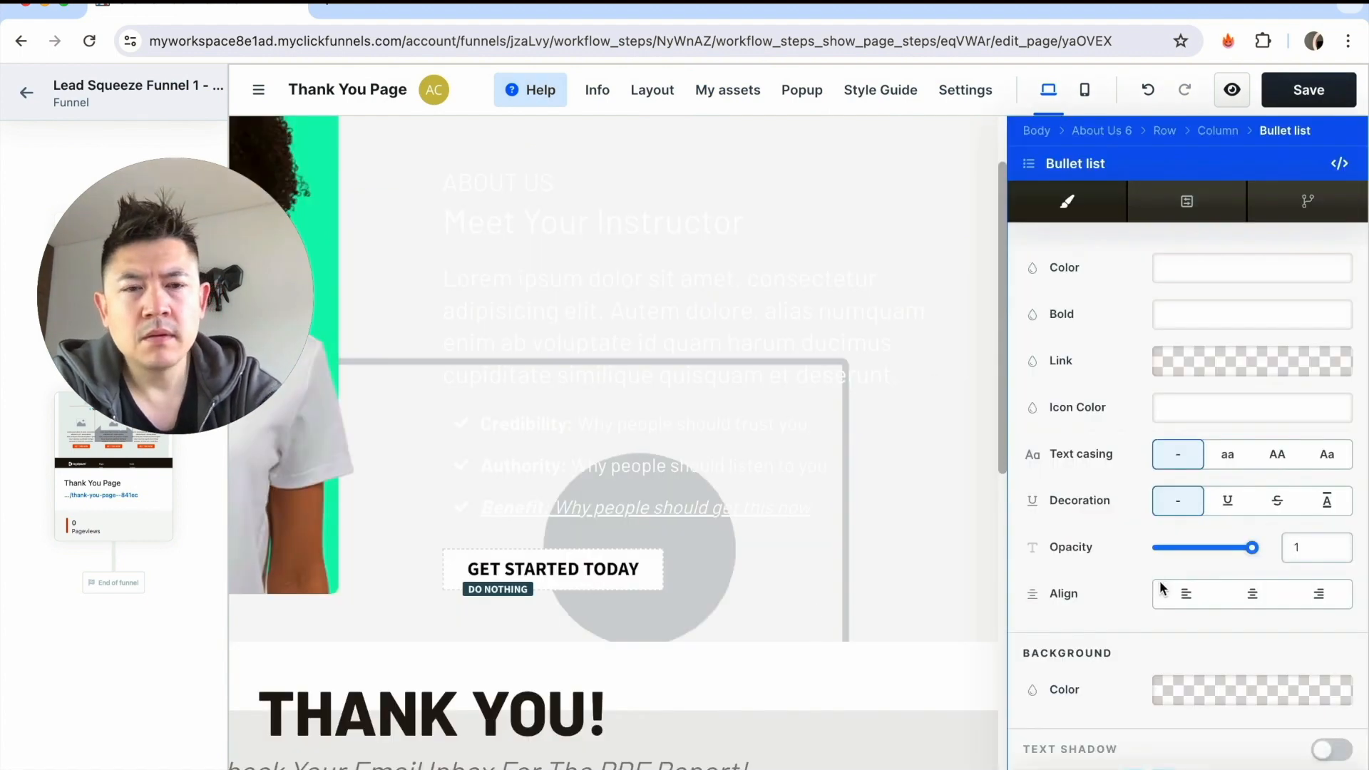
Give the About Us section's bullet list a dark brown background and save the Thank You Page.
left_click(1199, 703)
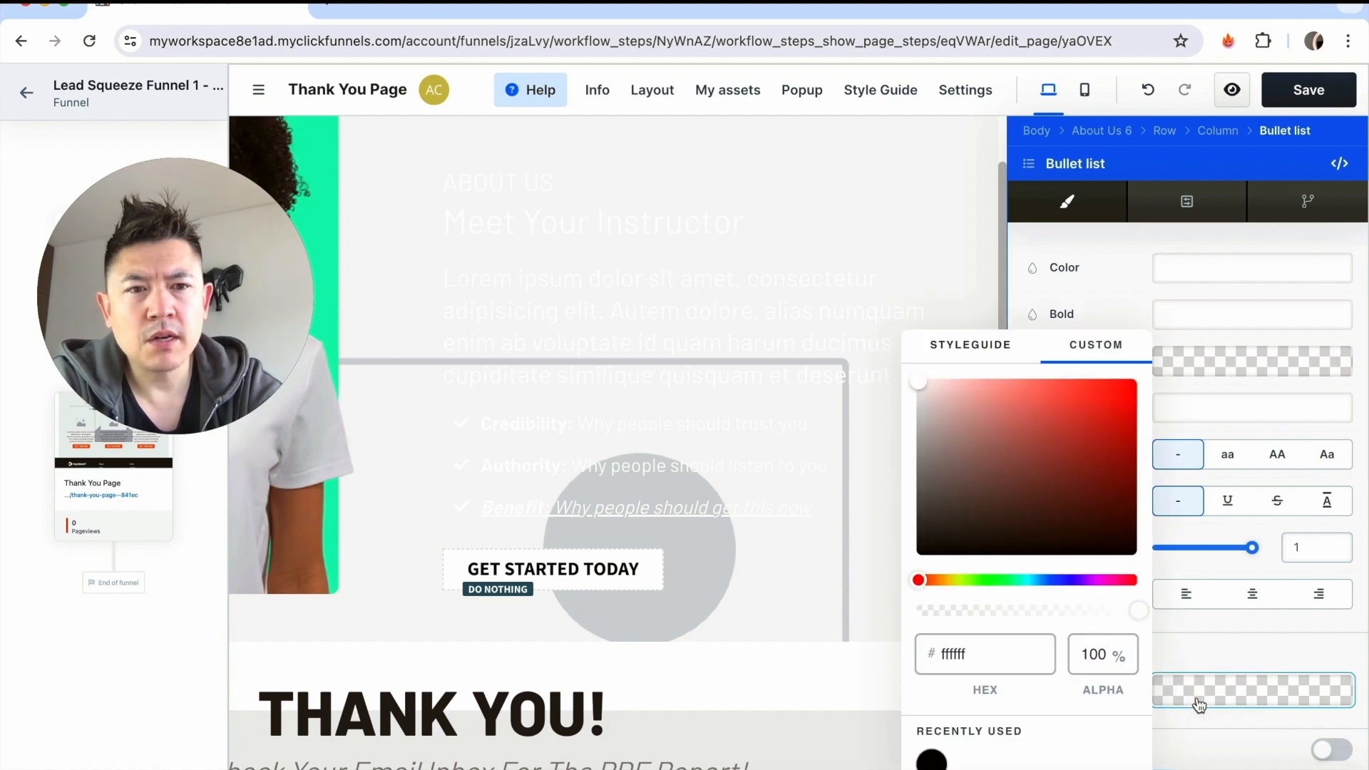
left_click(949, 508)
left_click(814, 258)
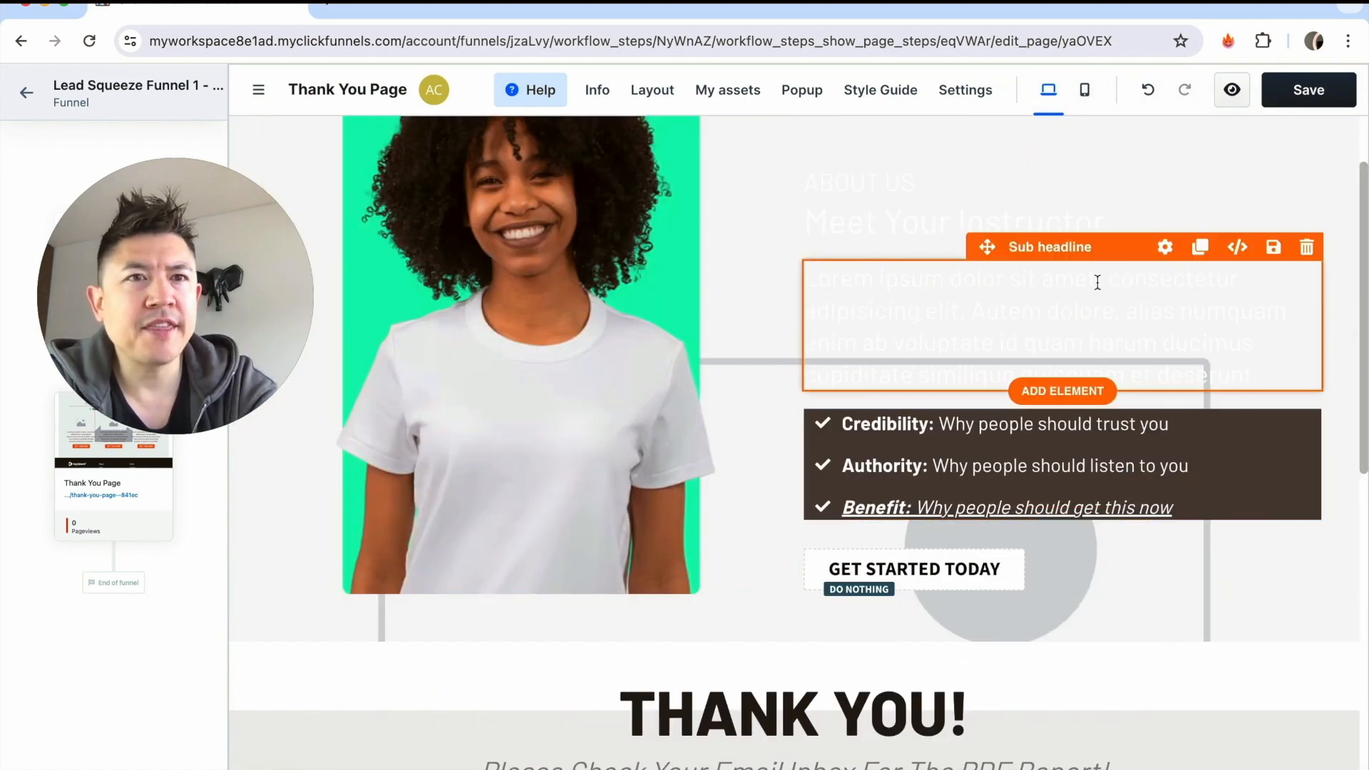
left_click(1324, 91)
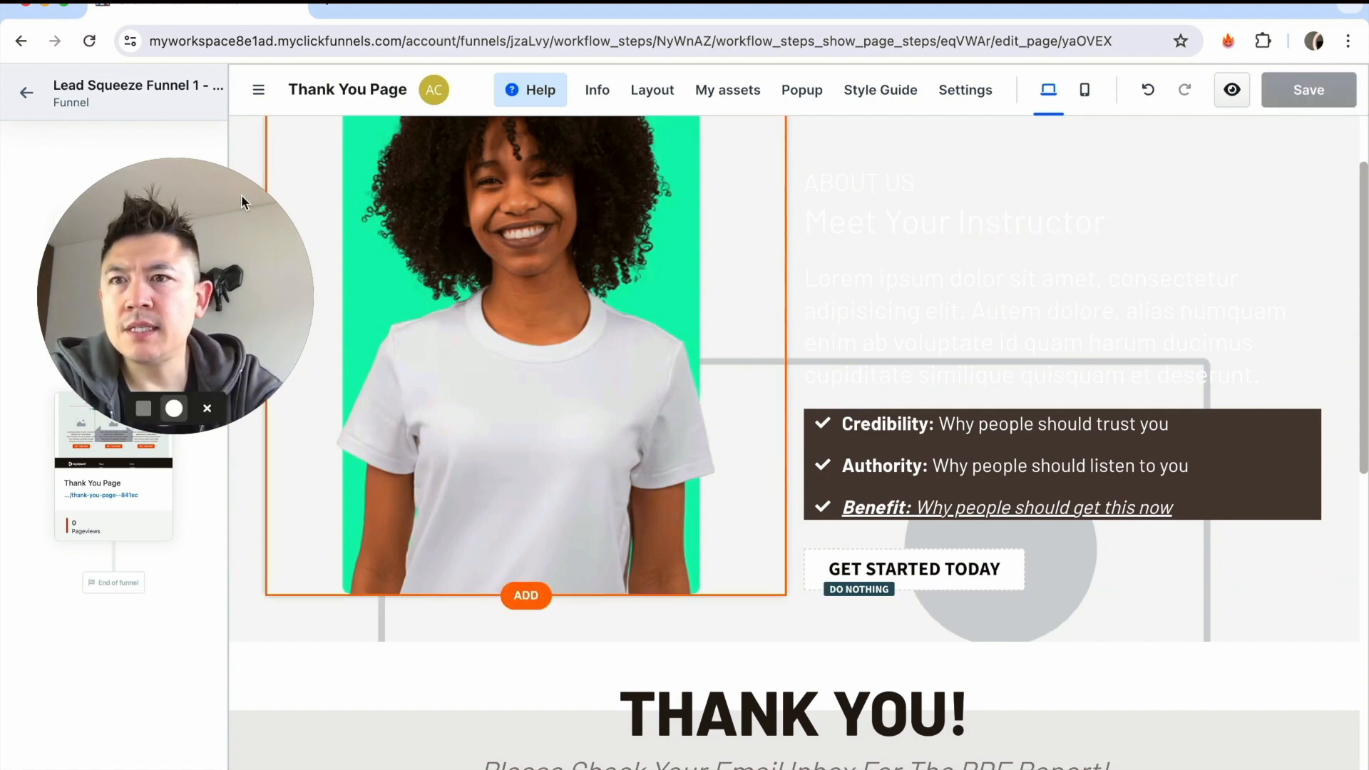
Leave the page editor and look over the funnel's workflow with both pages.
left_click(26, 92)
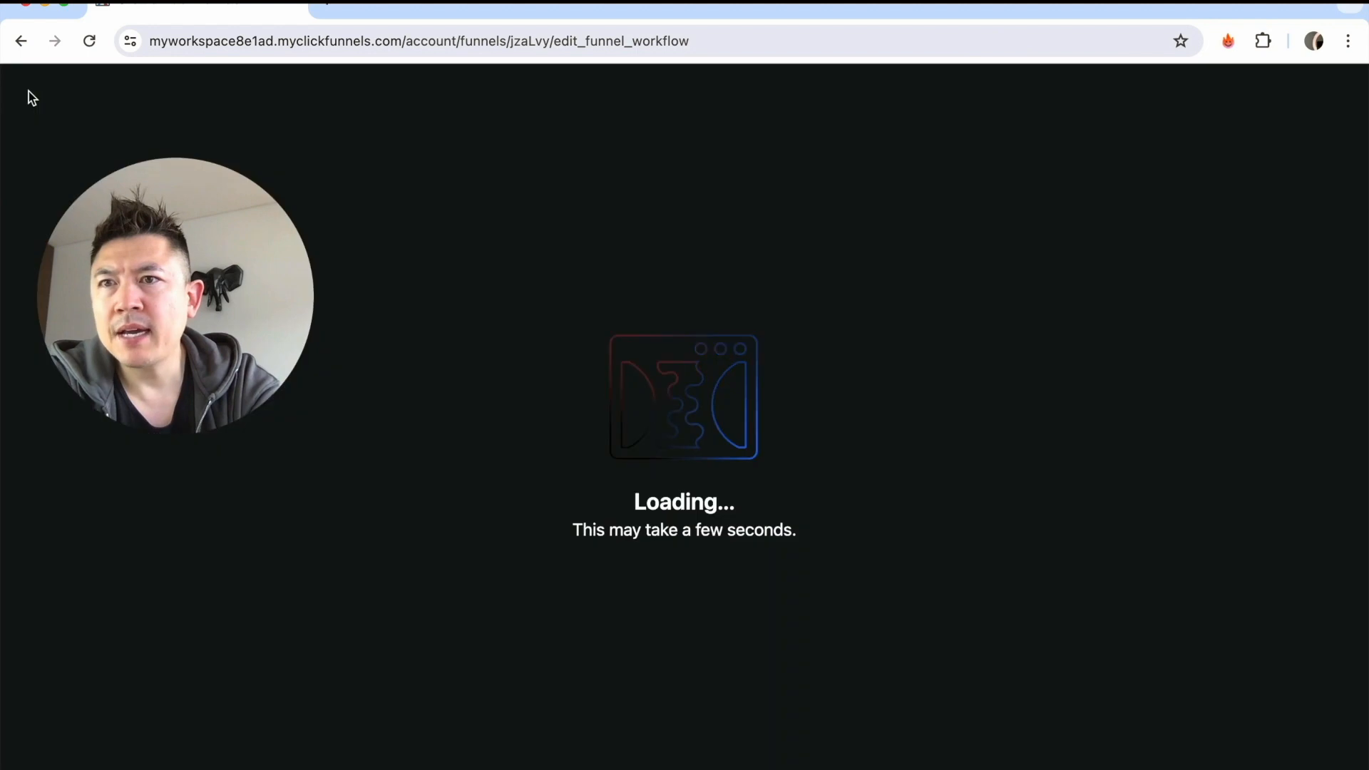
scroll(803, 527, "down", 2)
scroll(803, 528, "up", 2)
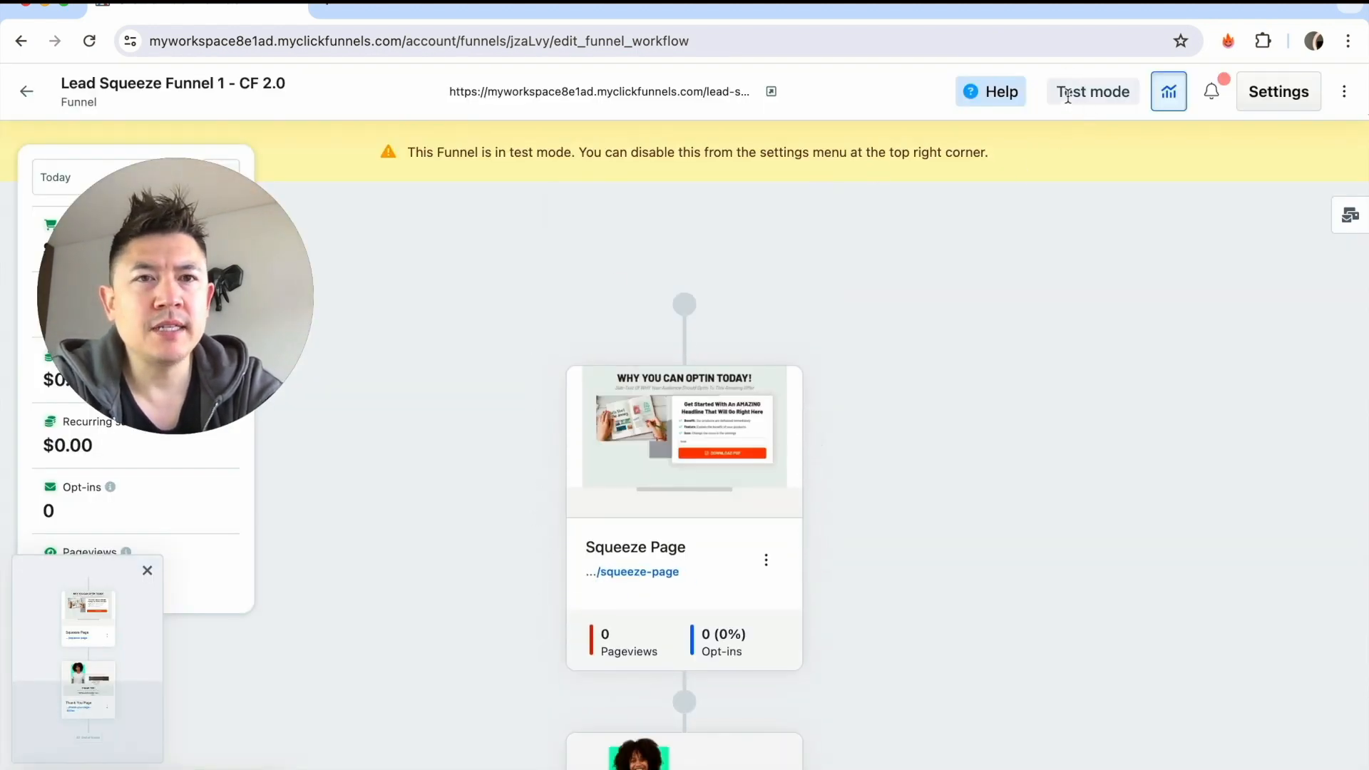
Turn off the funnel's test mode, set the 'Powered by ClickFunnels' badge to hidden, and update the funnel.
left_click(1277, 92)
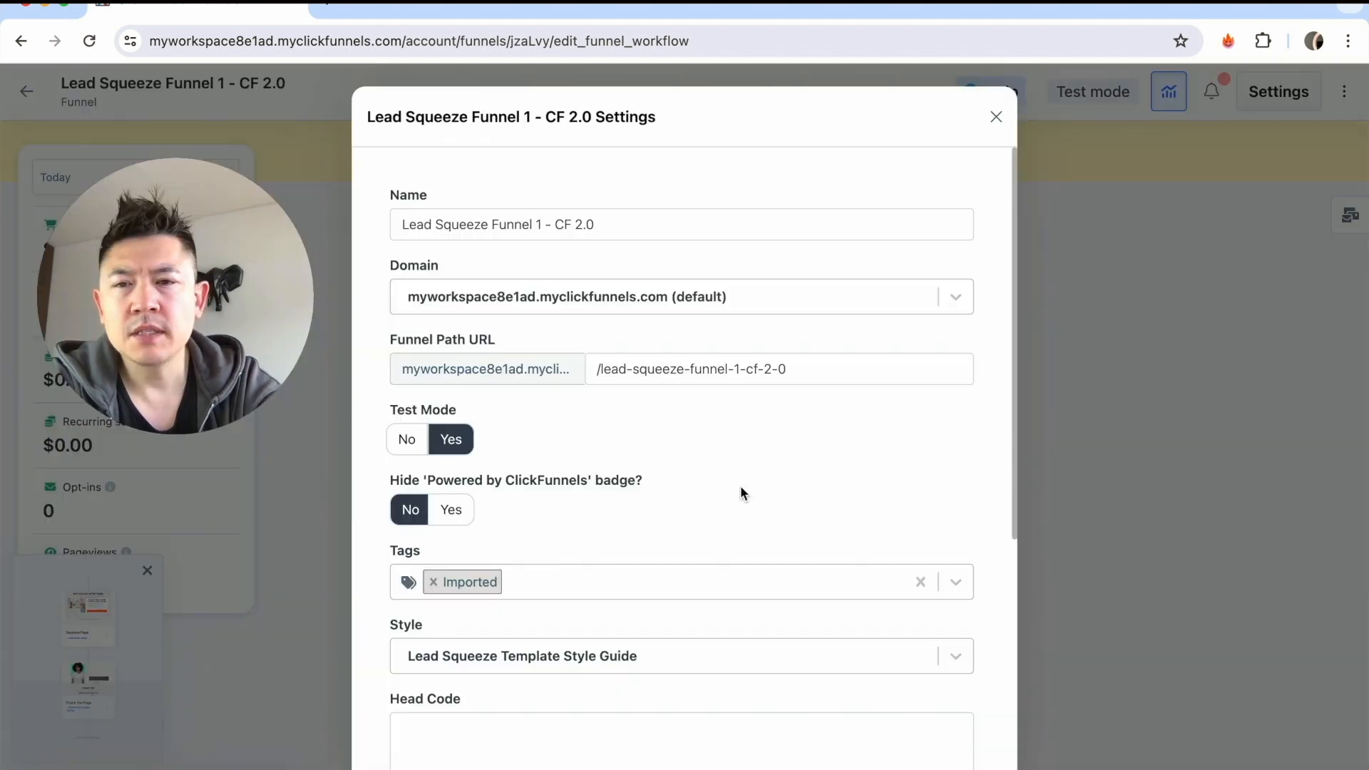
left_click(407, 442)
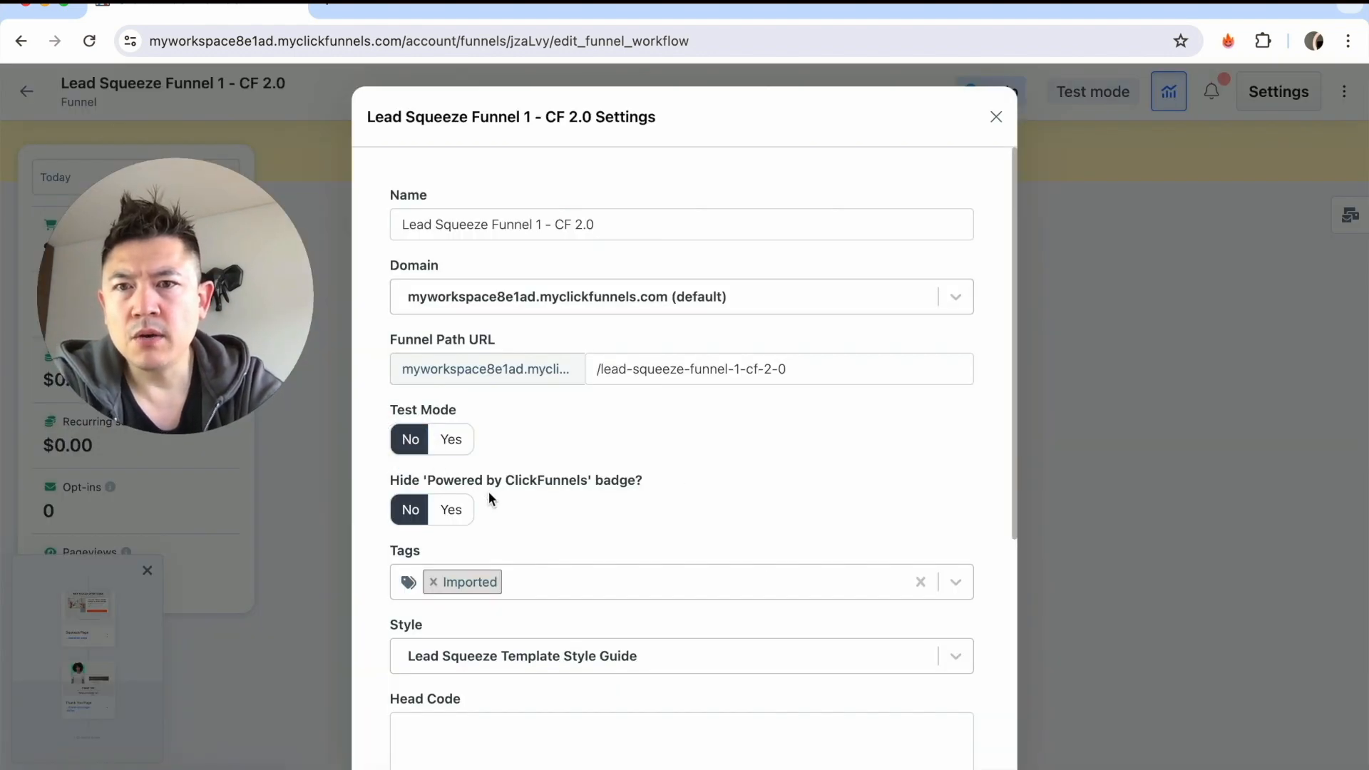
left_click(451, 510)
scroll(753, 531, "down", 5)
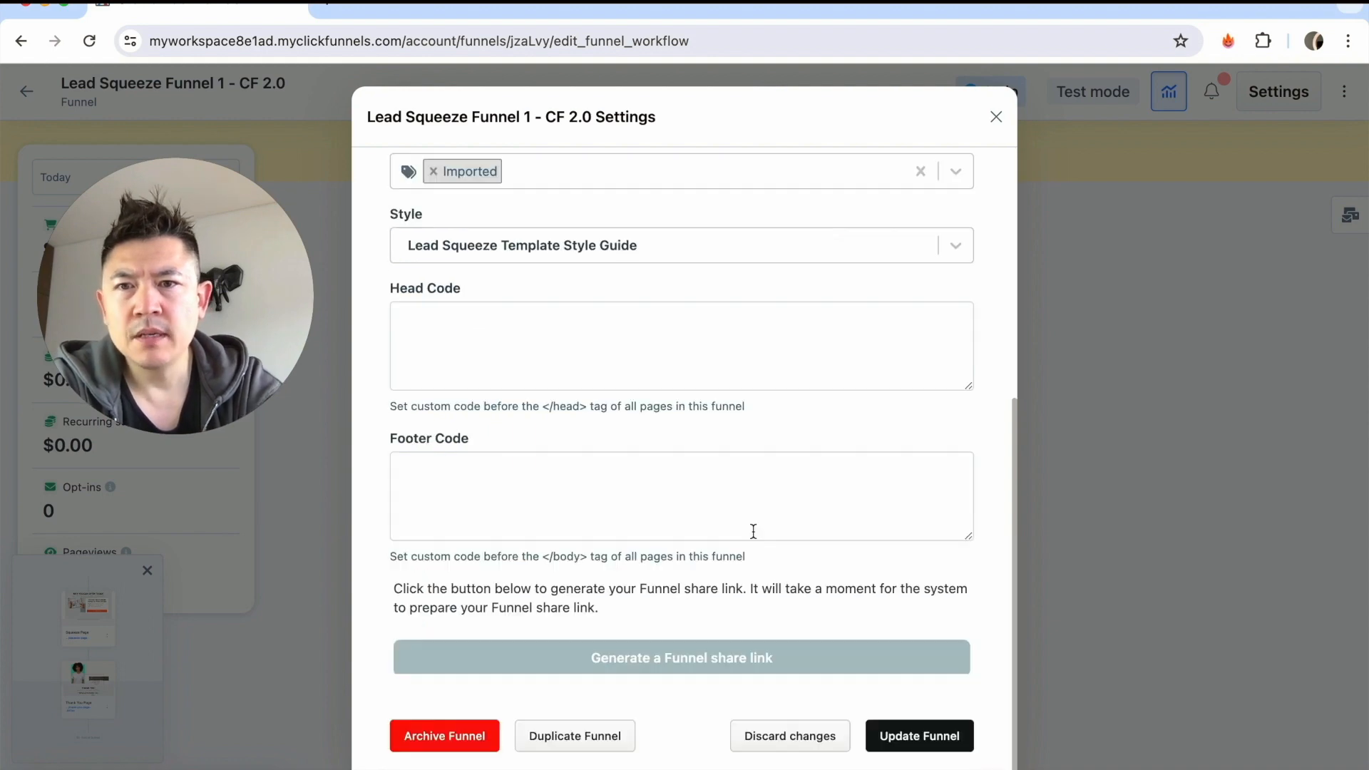
left_click(466, 488)
left_click(450, 322)
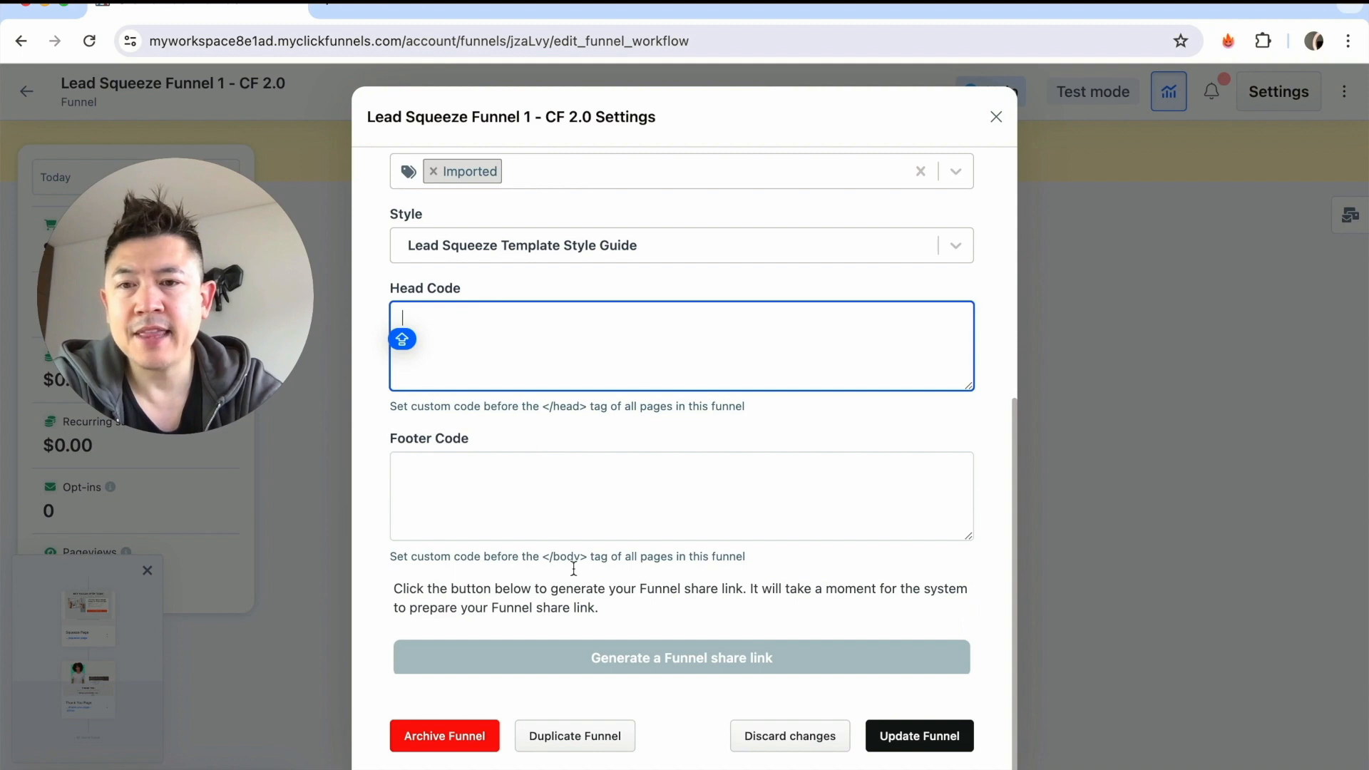
left_click(940, 742)
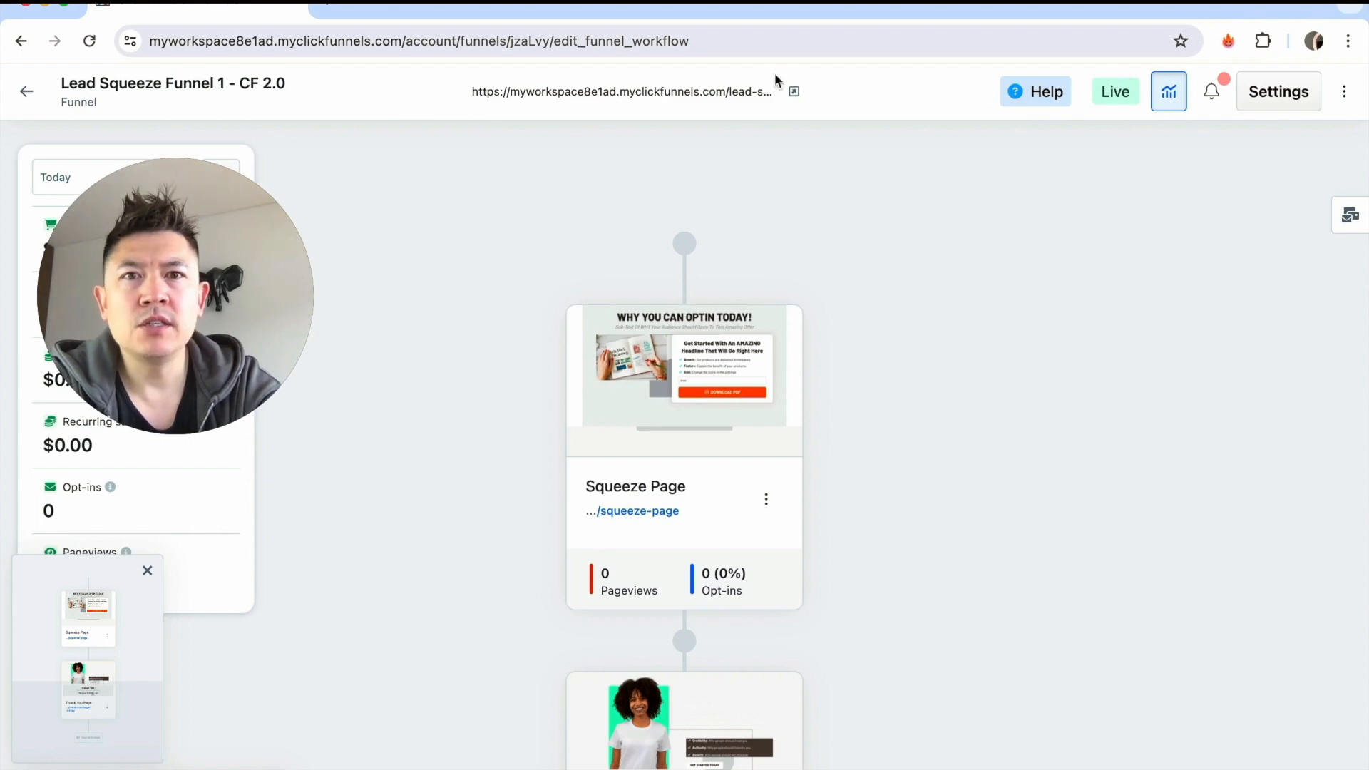
View the published squeeze page at the funnel's live URL and return to the funnel workflow.
left_click(793, 93)
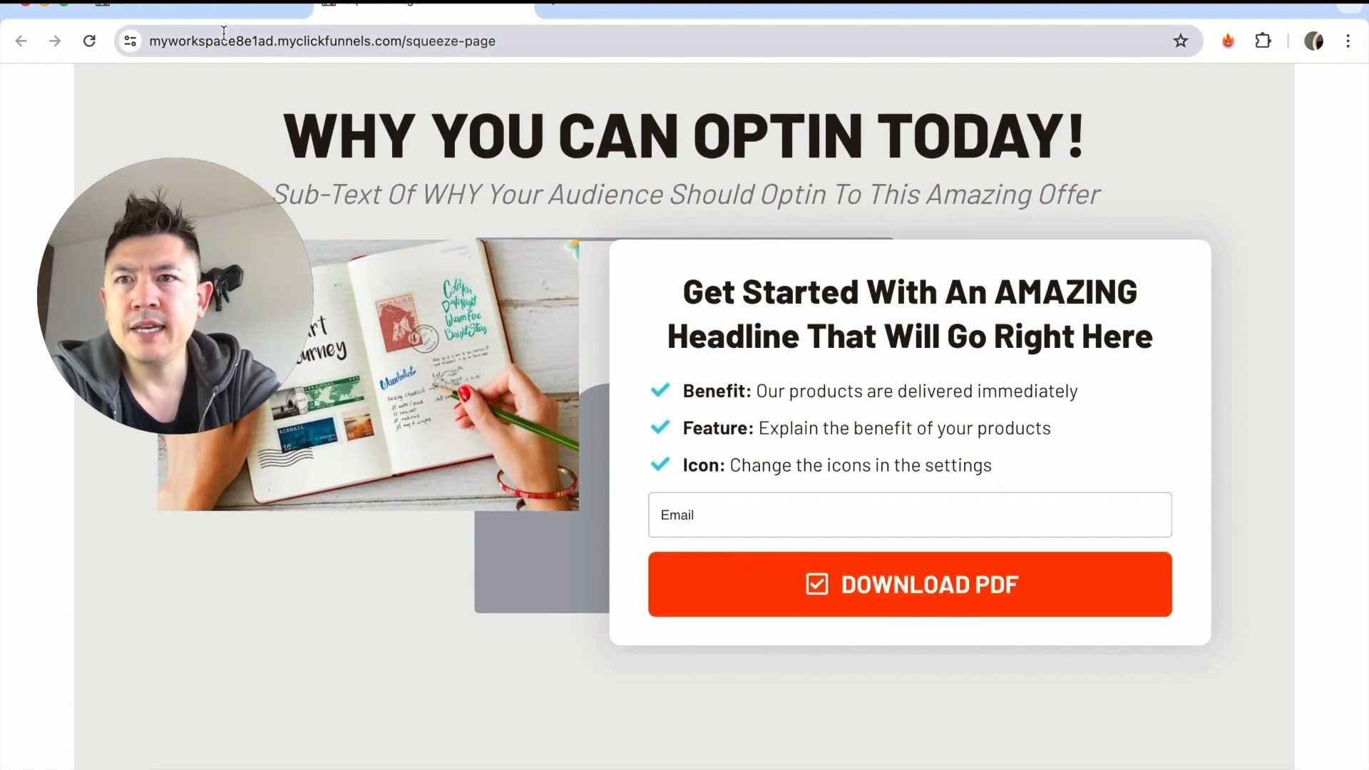
left_click(208, 10)
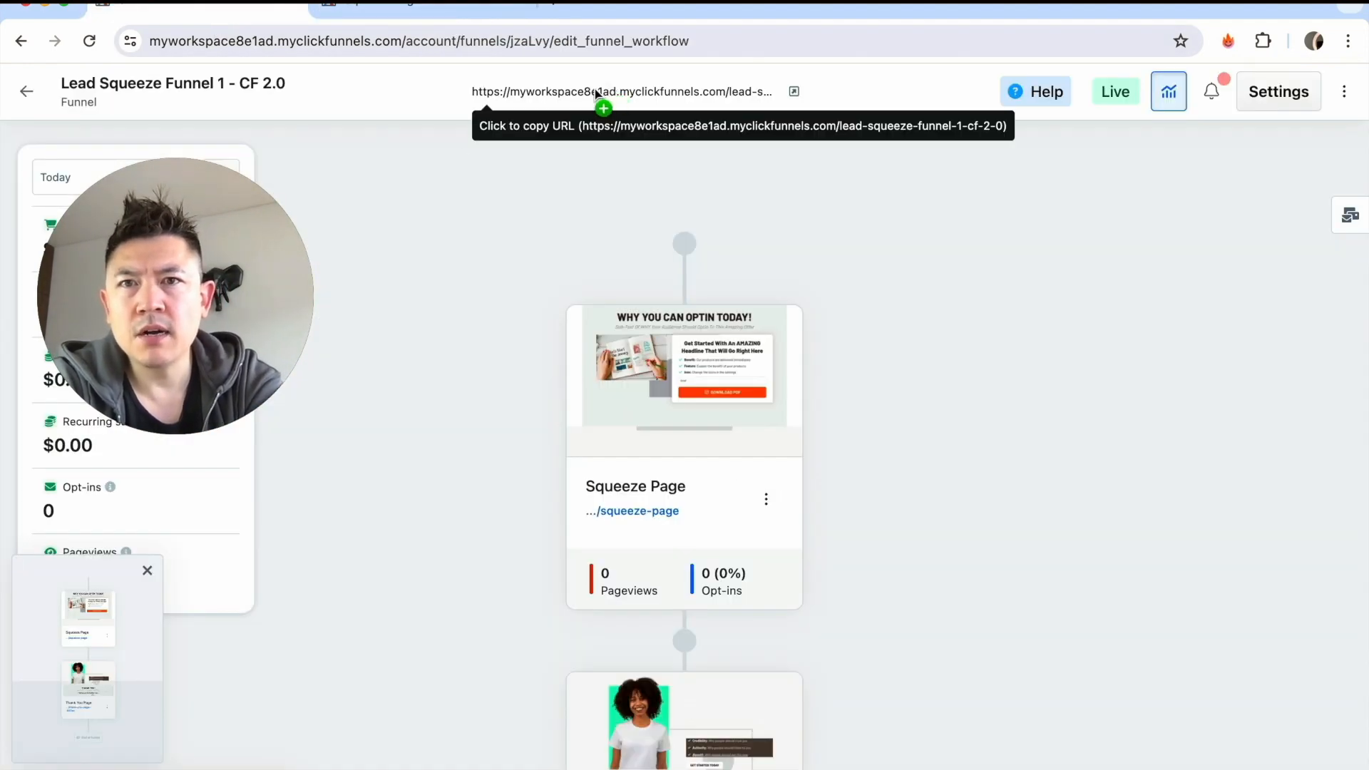